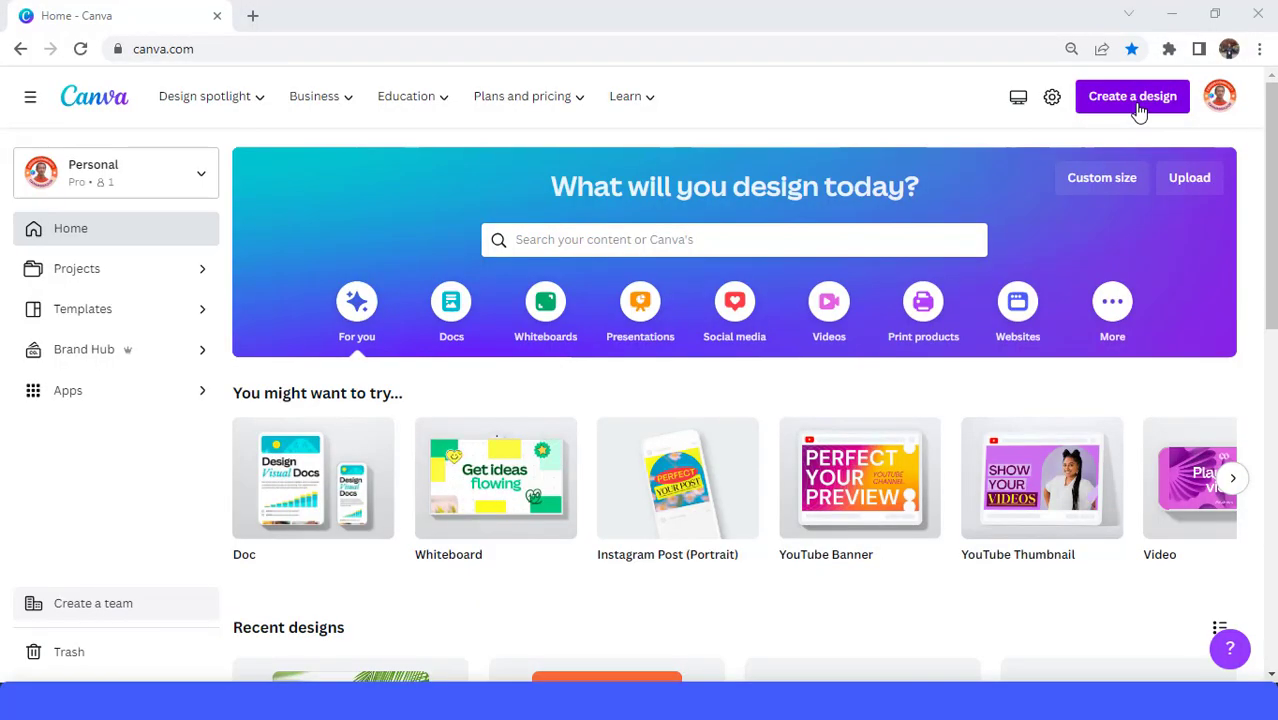
- Start a blank 1080 × 1350 px Instagram Post (Portrait) design
left_click(1137, 110)
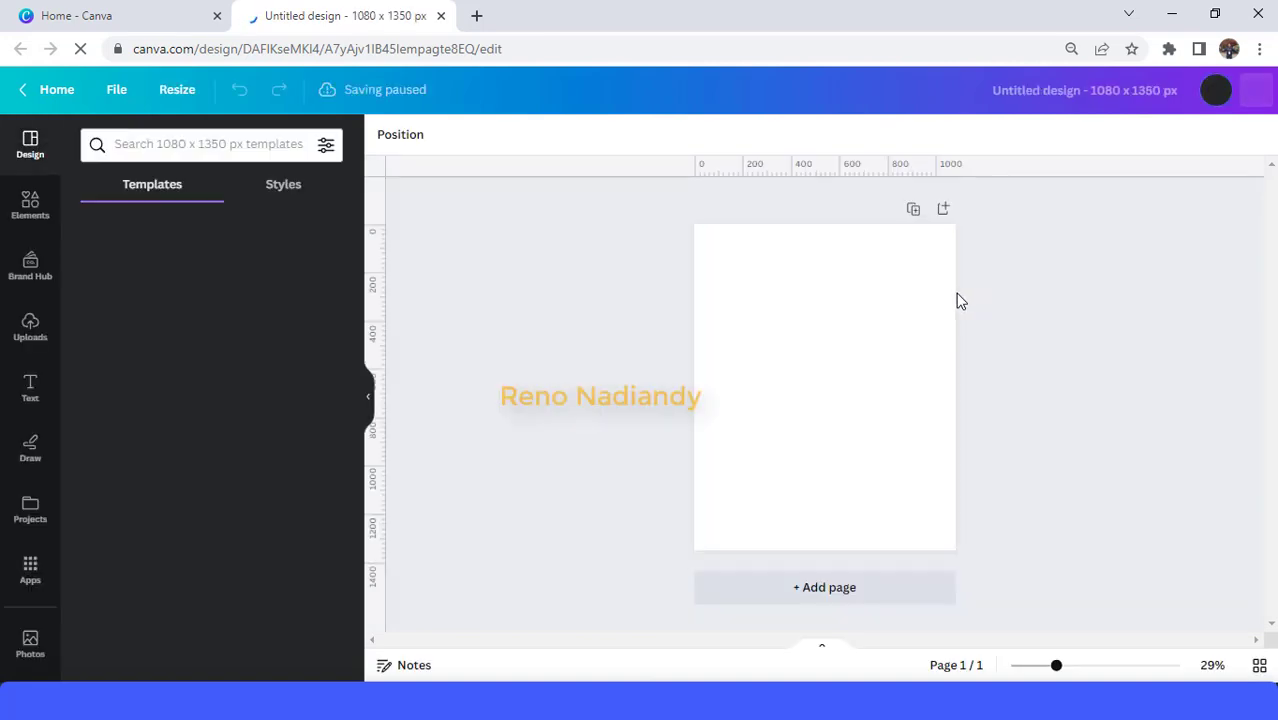
- Add the surprised Asian man photo from recently used elements to the page
left_click(32, 212)
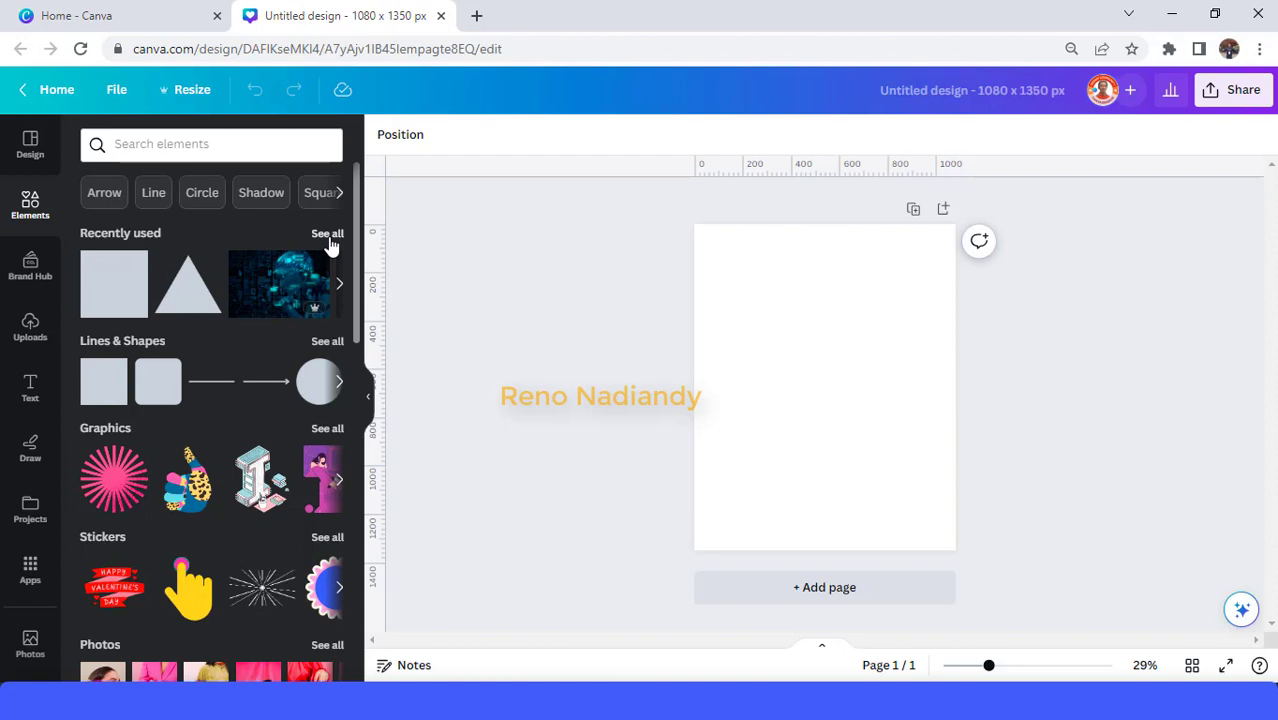
left_click(329, 238)
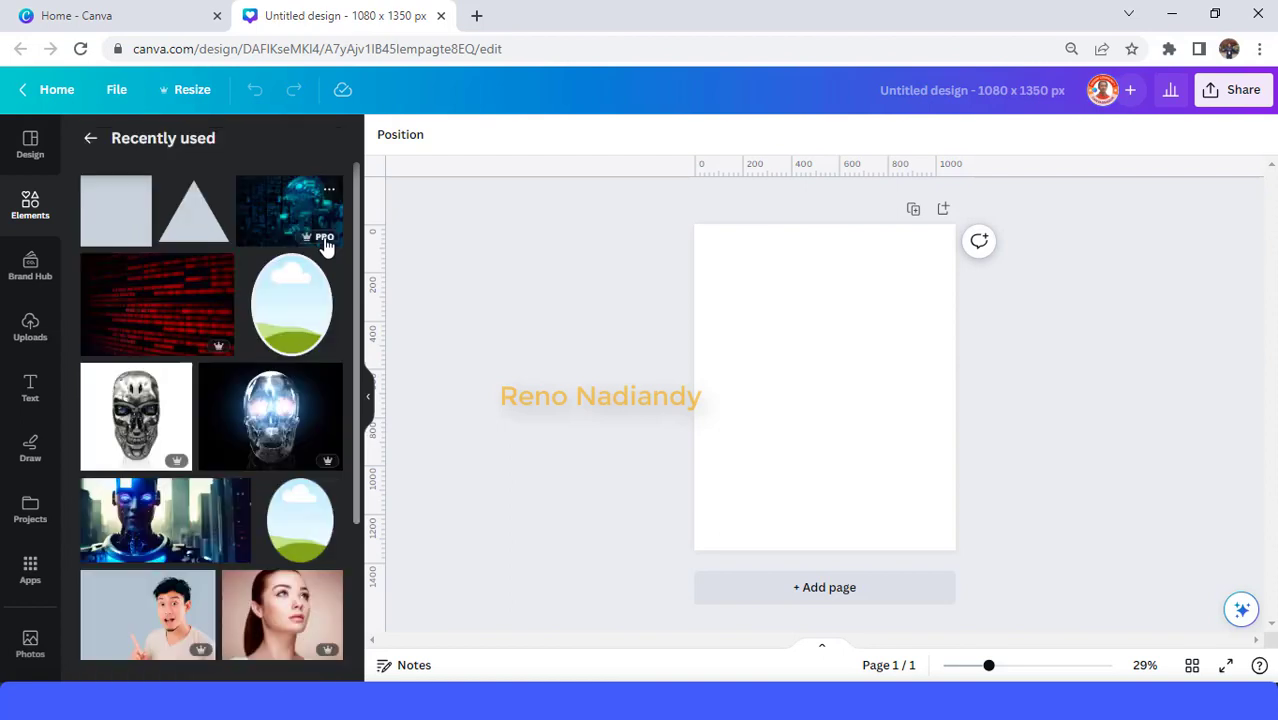
scroll(235, 458, "down", 2)
scroll(224, 466, "down", 1)
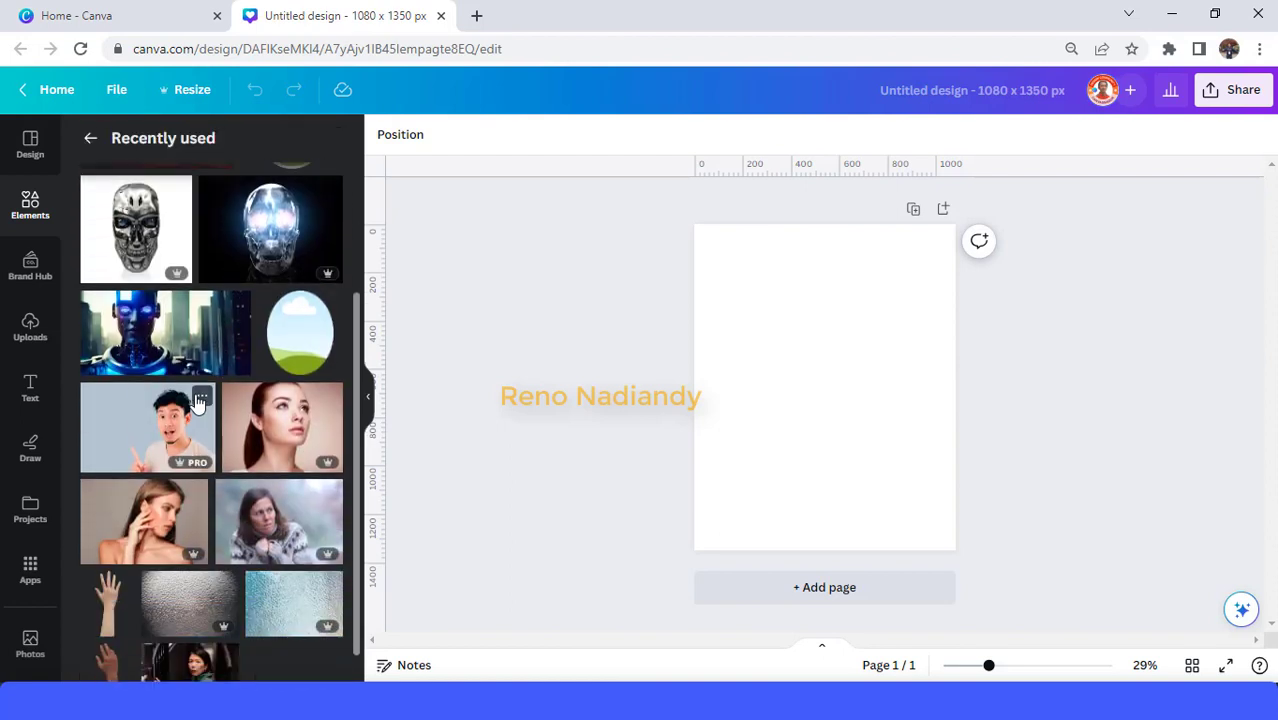
left_click(201, 401)
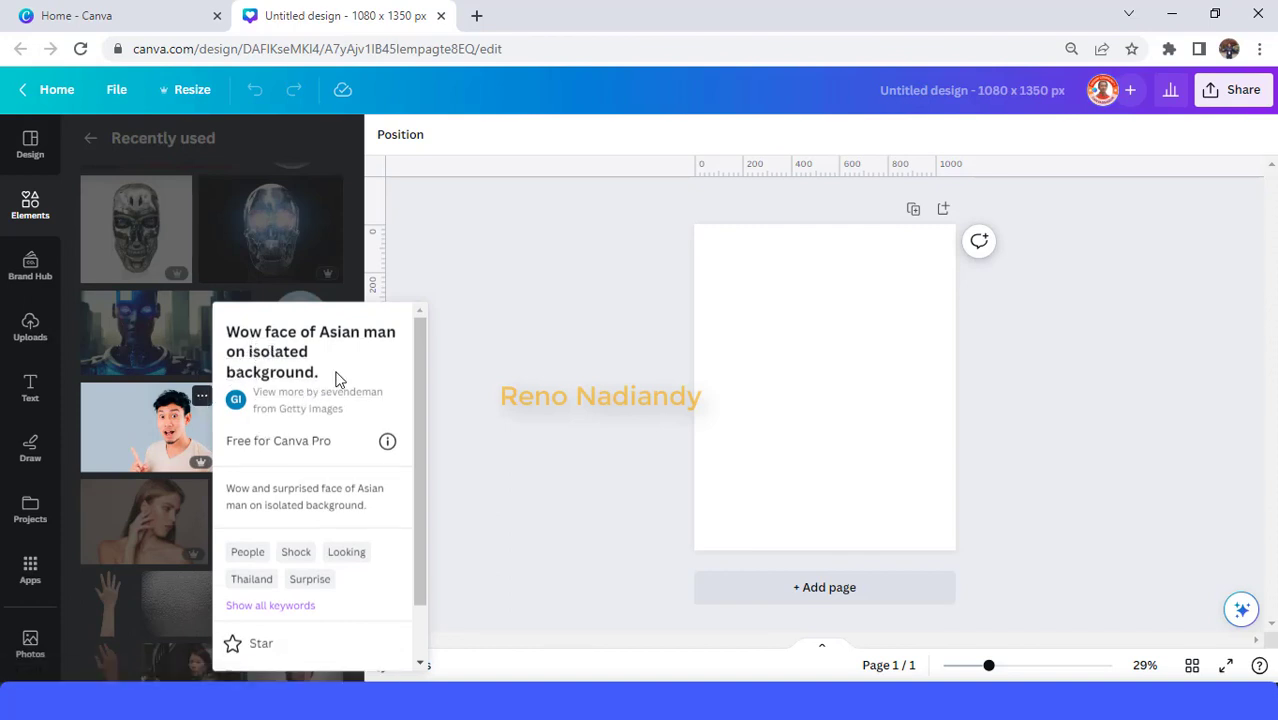
left_click(149, 440)
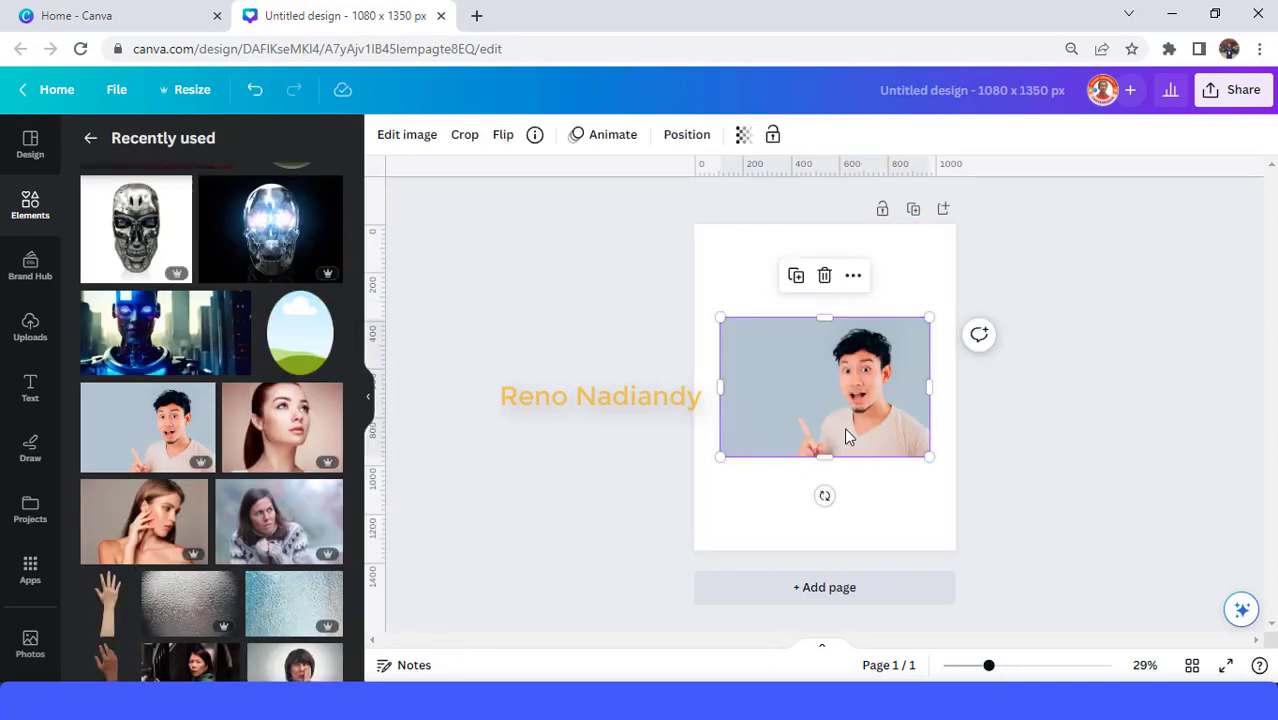
- Remove the photo's background, trim its left side, and enlarge it to overfill the page
left_click(416, 139)
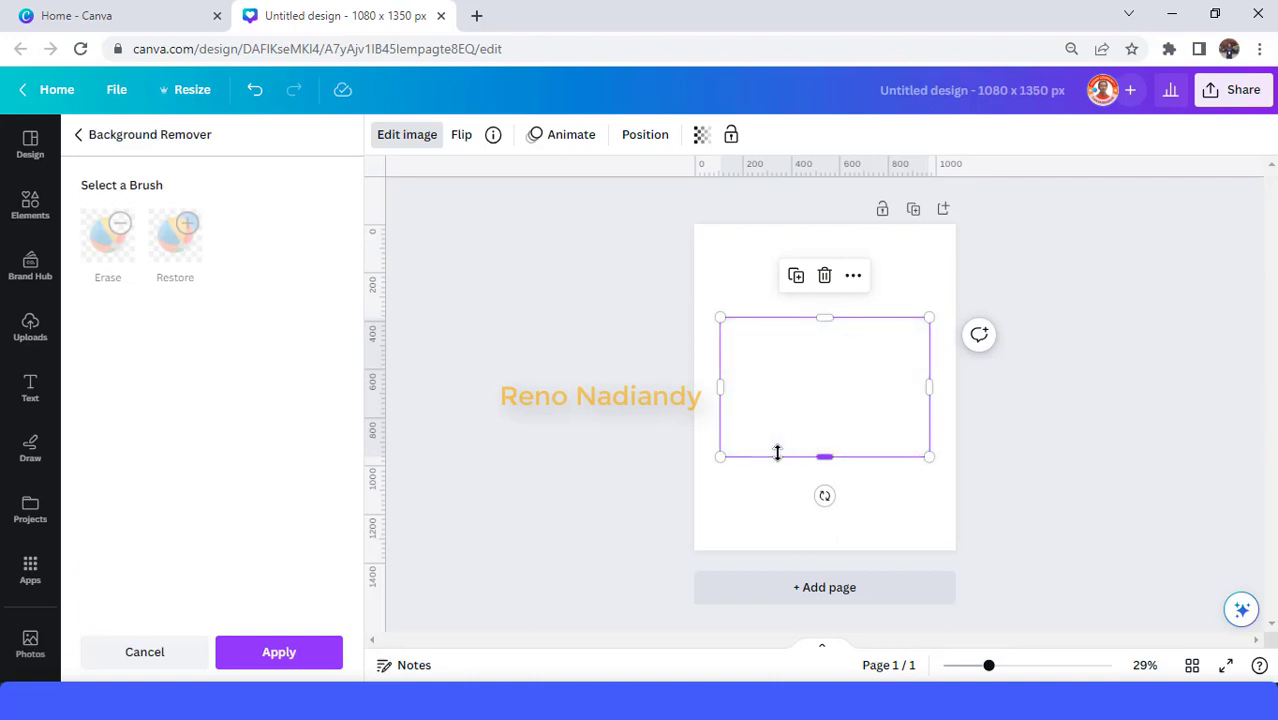
left_click(284, 656)
left_click_drag(720, 400, 818, 403)
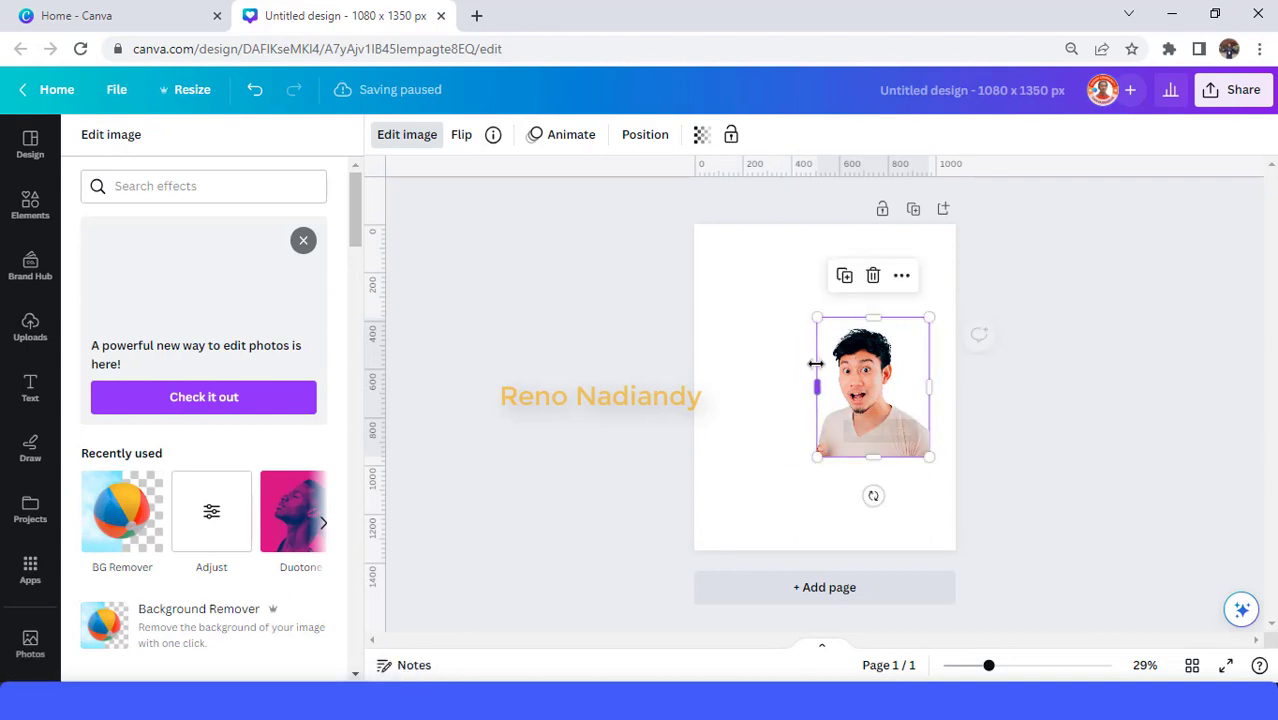
left_click_drag(645, 238, 636, 222)
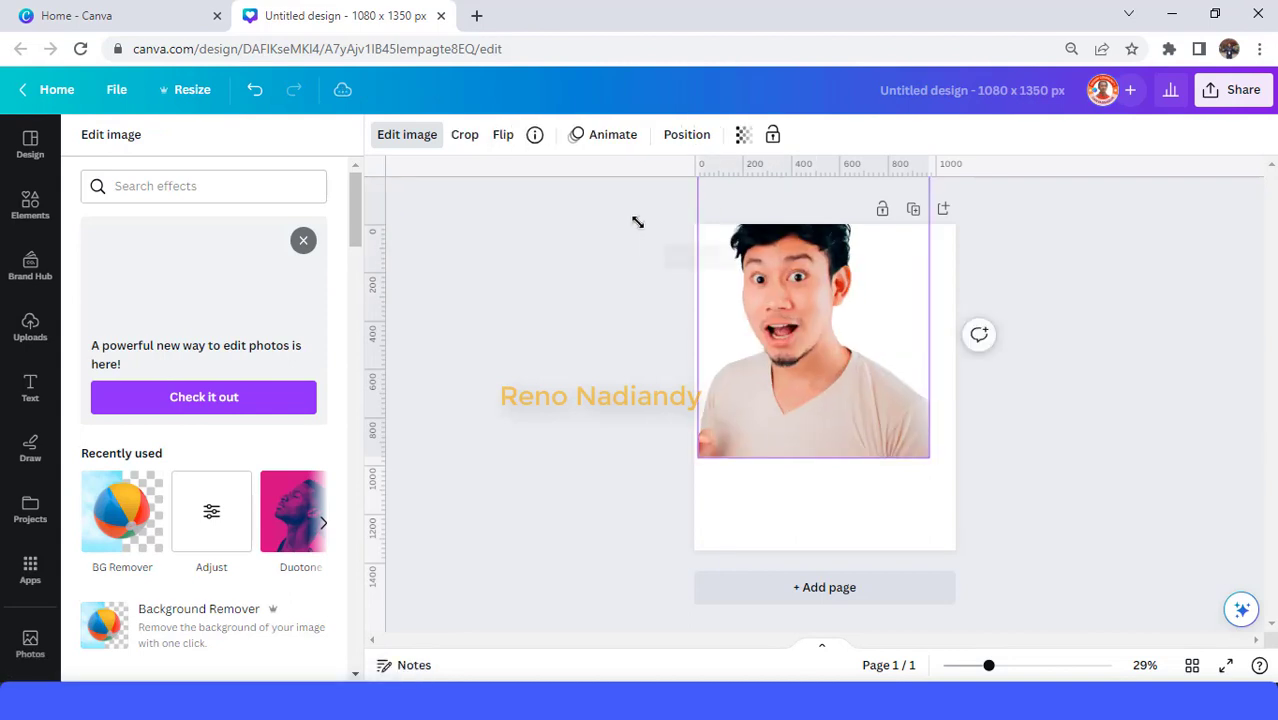
left_click_drag(788, 349, 808, 482)
left_click_drag(940, 291, 993, 235)
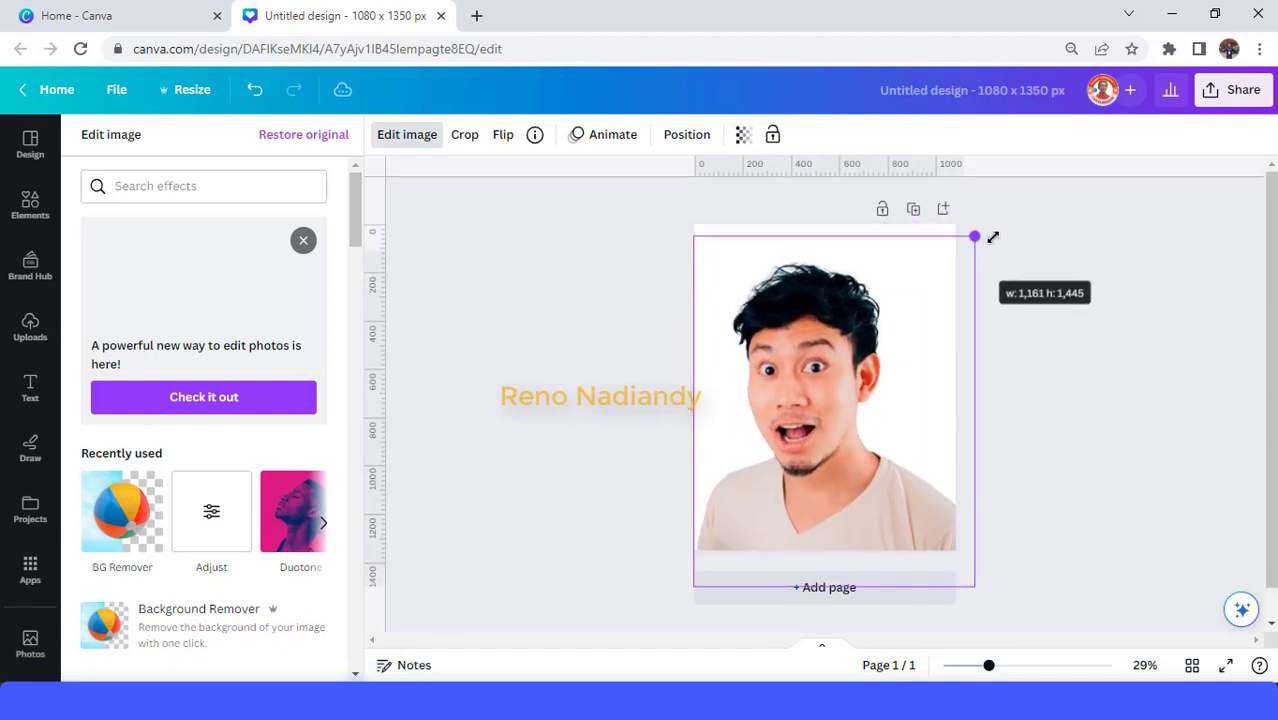
left_click_drag(852, 384, 874, 400)
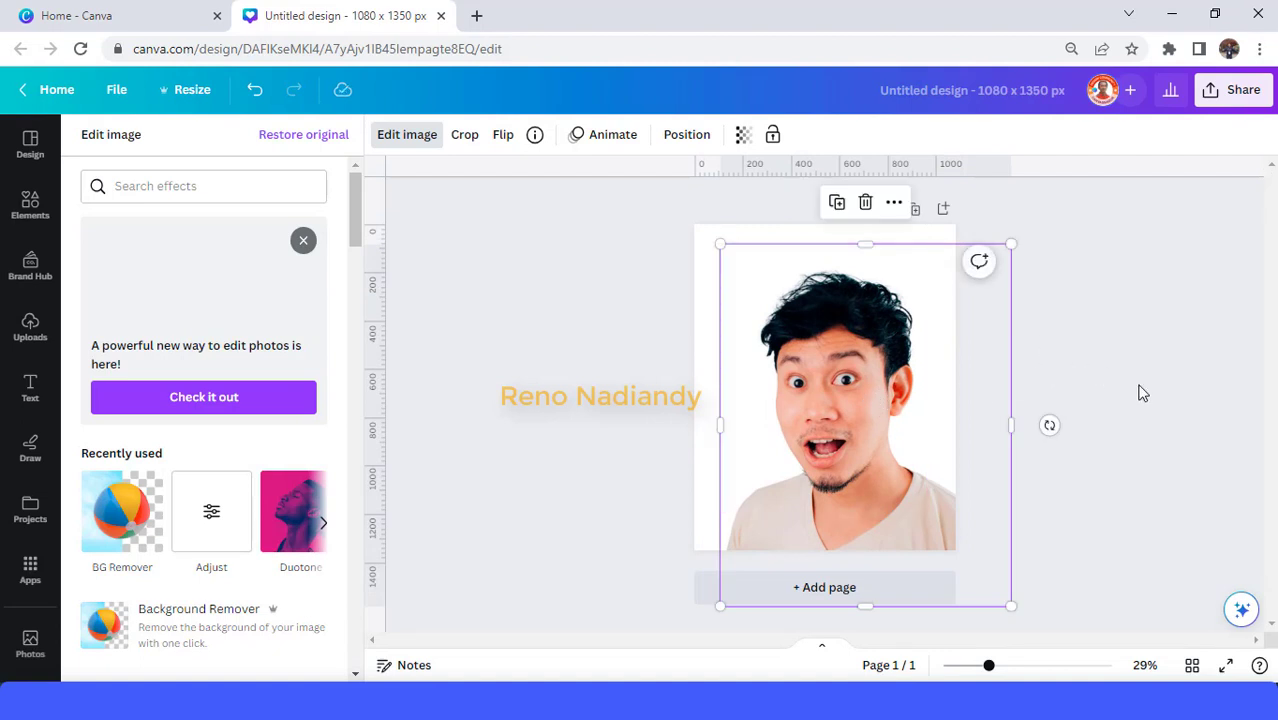
- Set the page background colour to dark grey
left_click(700, 268)
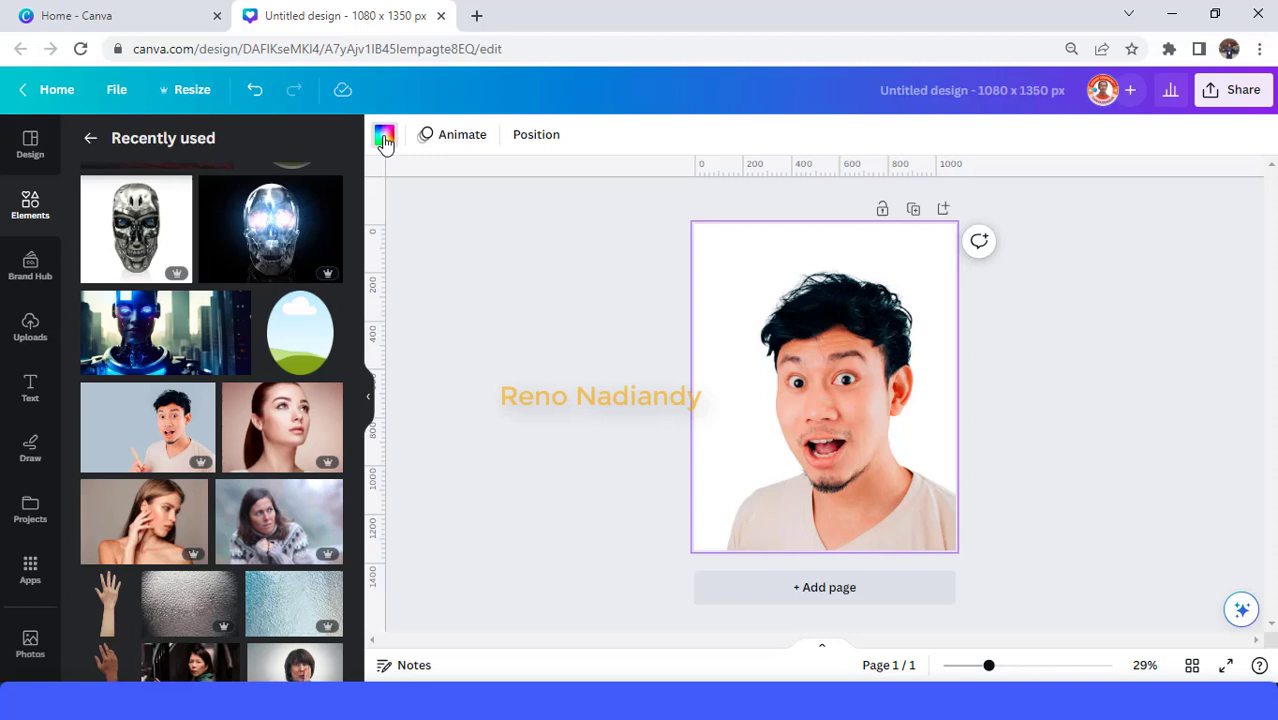
left_click(384, 138)
left_click(143, 569)
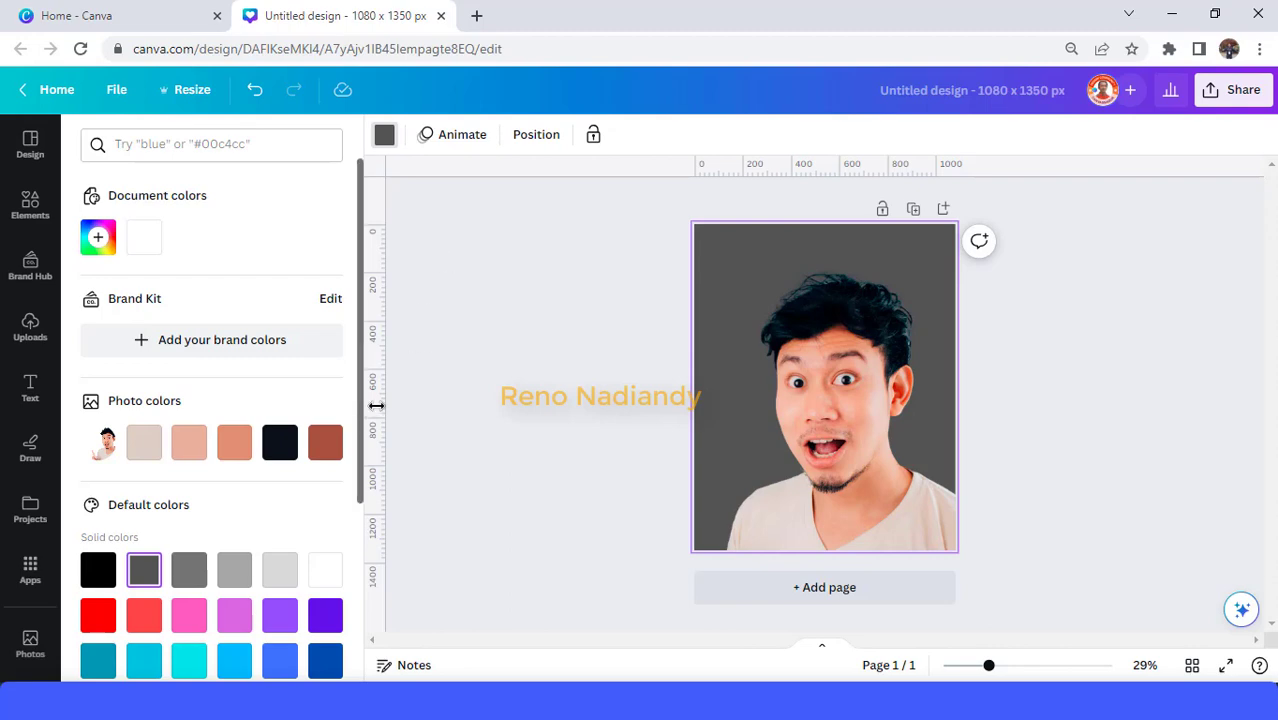
left_click(30, 208)
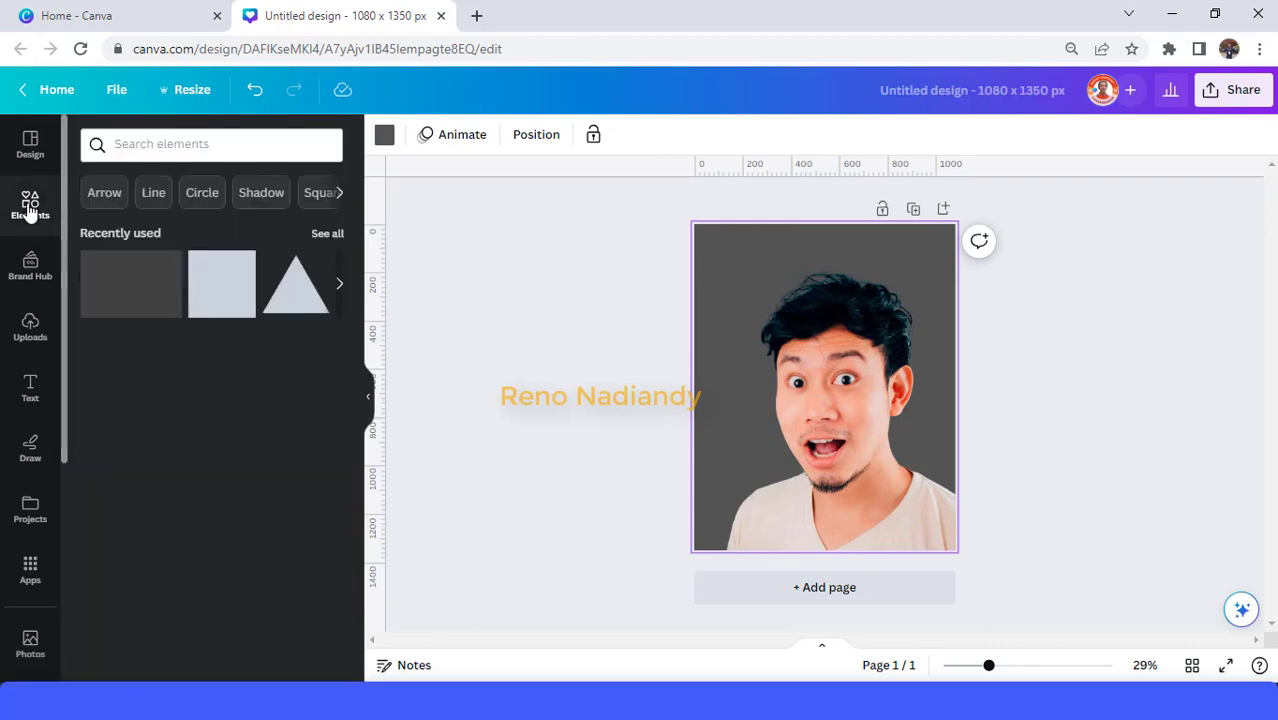
- Search elements for 'oval frame' and add two oval frames to the page
left_click(172, 148)
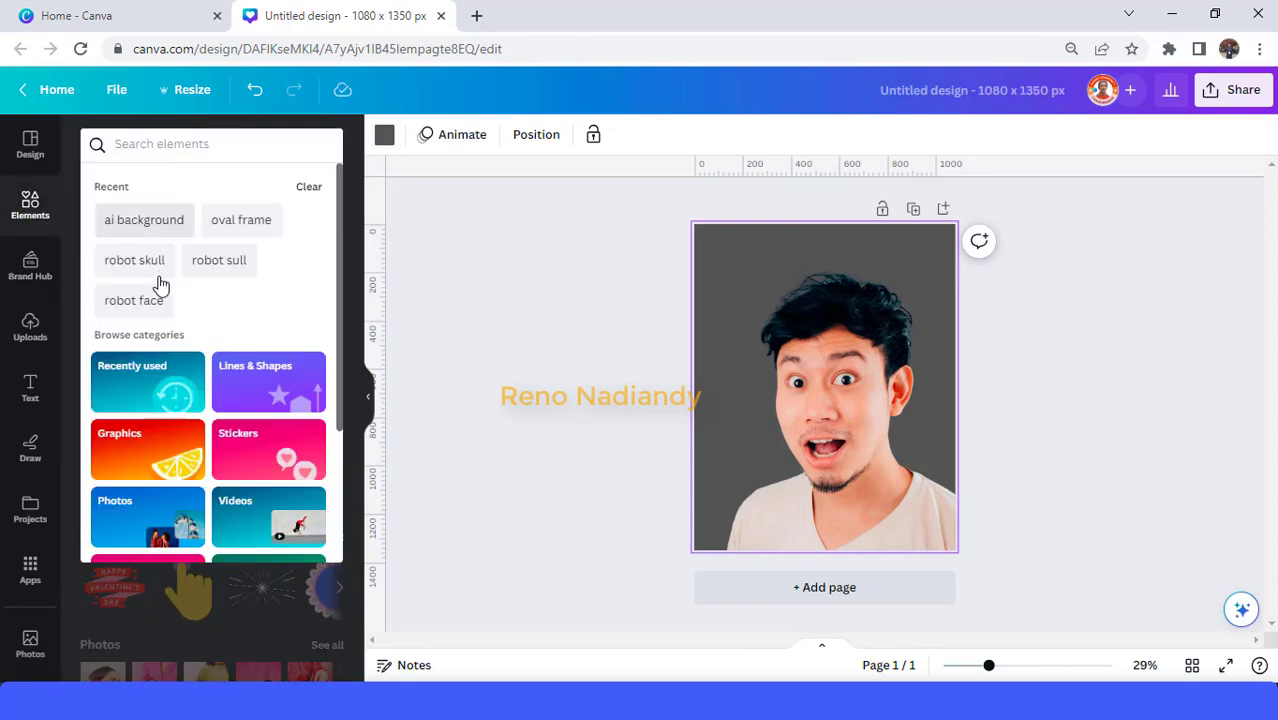
left_click(245, 225)
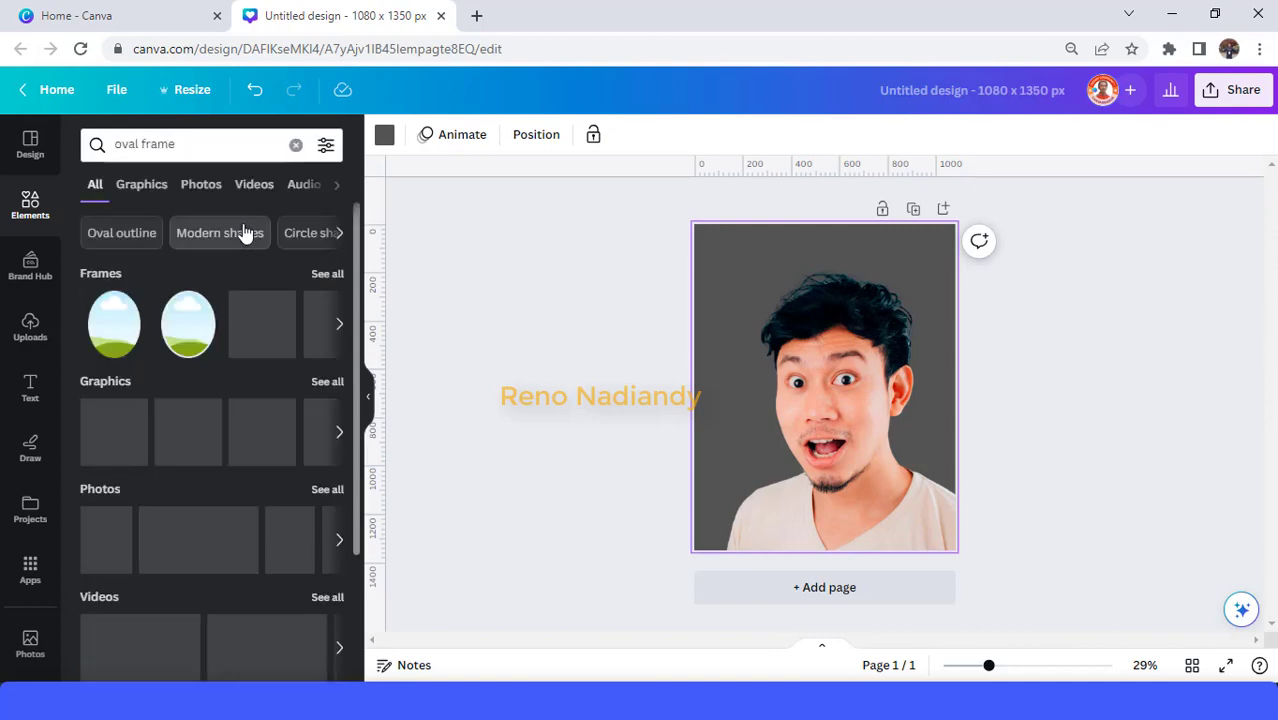
left_click(187, 340)
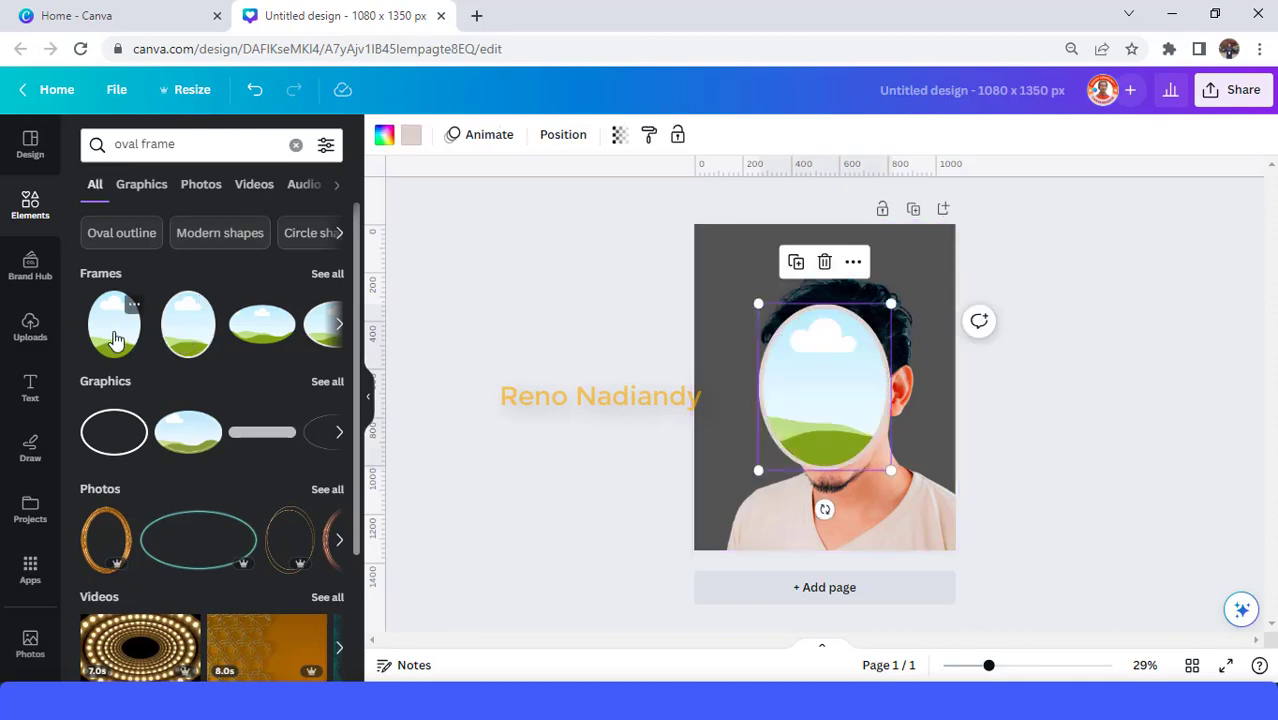
mouse_move(115, 340)
left_mouse_down()
mouse_move(741, 345)
mouse_move(727, 322)
left_mouse_up()
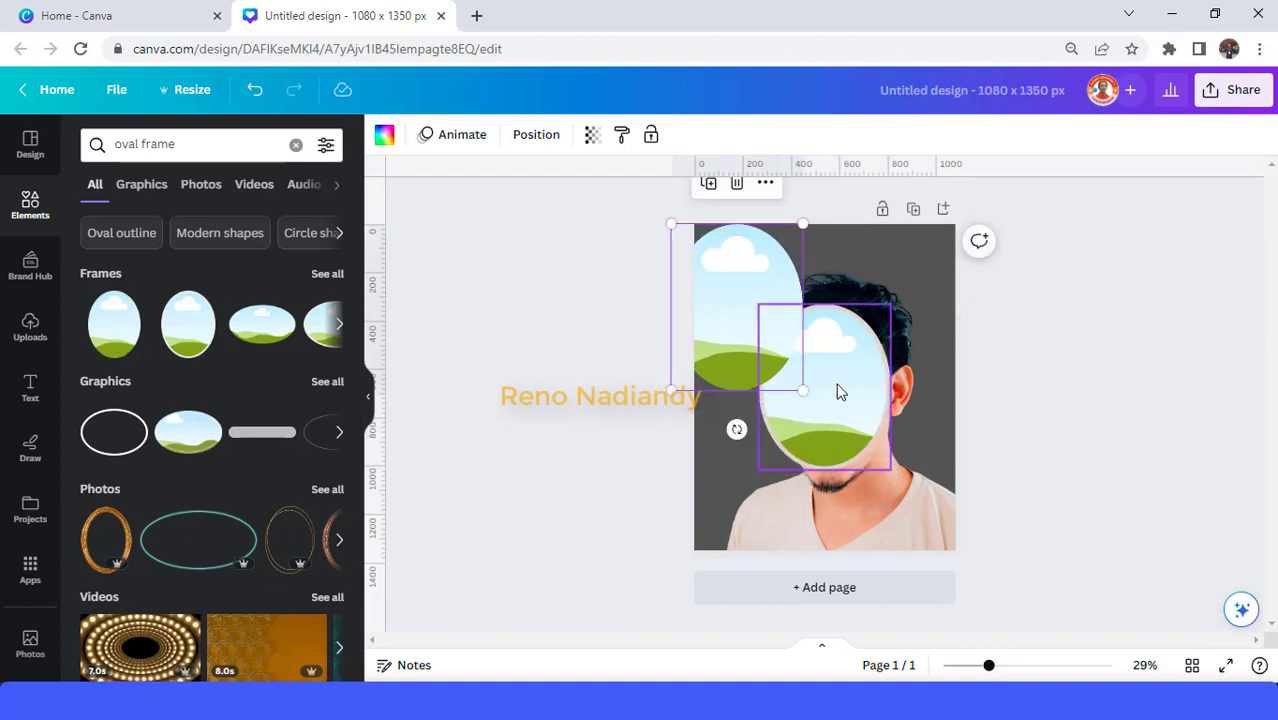
- Fit one oval frame over the man's face and return the other to the top-left
left_click_drag(873, 384, 904, 327)
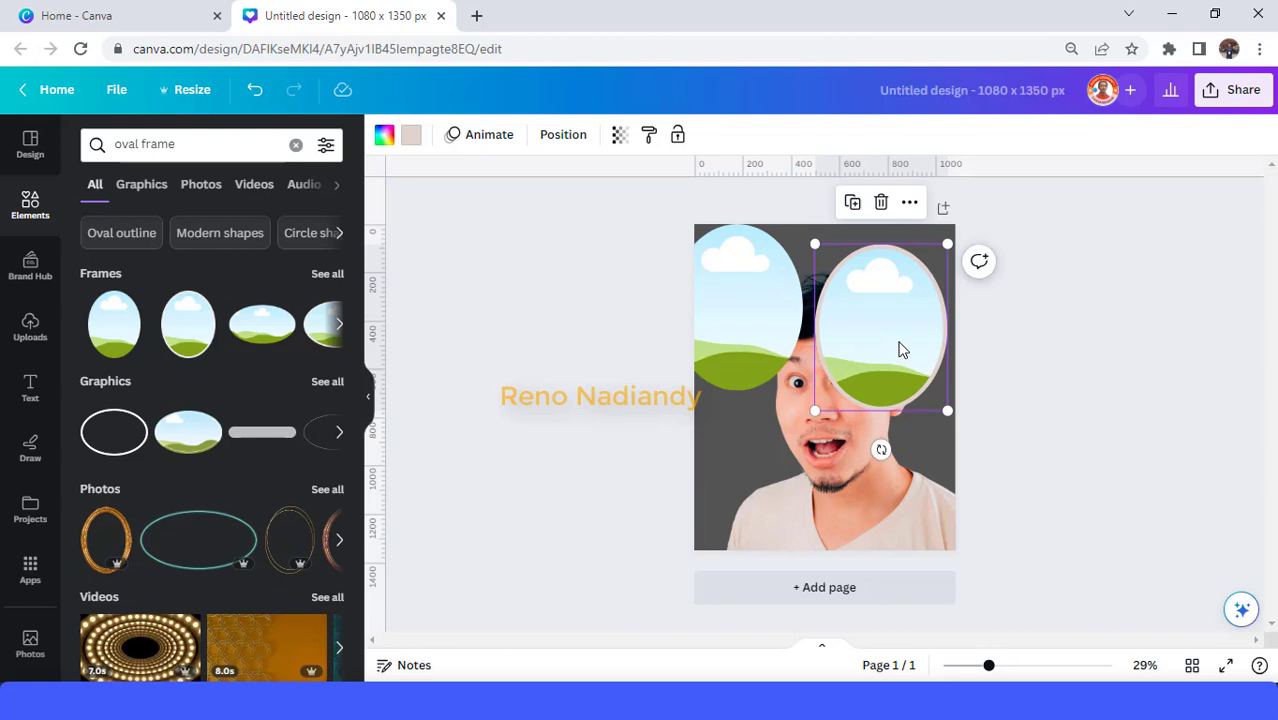
mouse_move(899, 348)
left_mouse_down()
mouse_move(903, 383)
mouse_move(839, 415)
left_mouse_up()
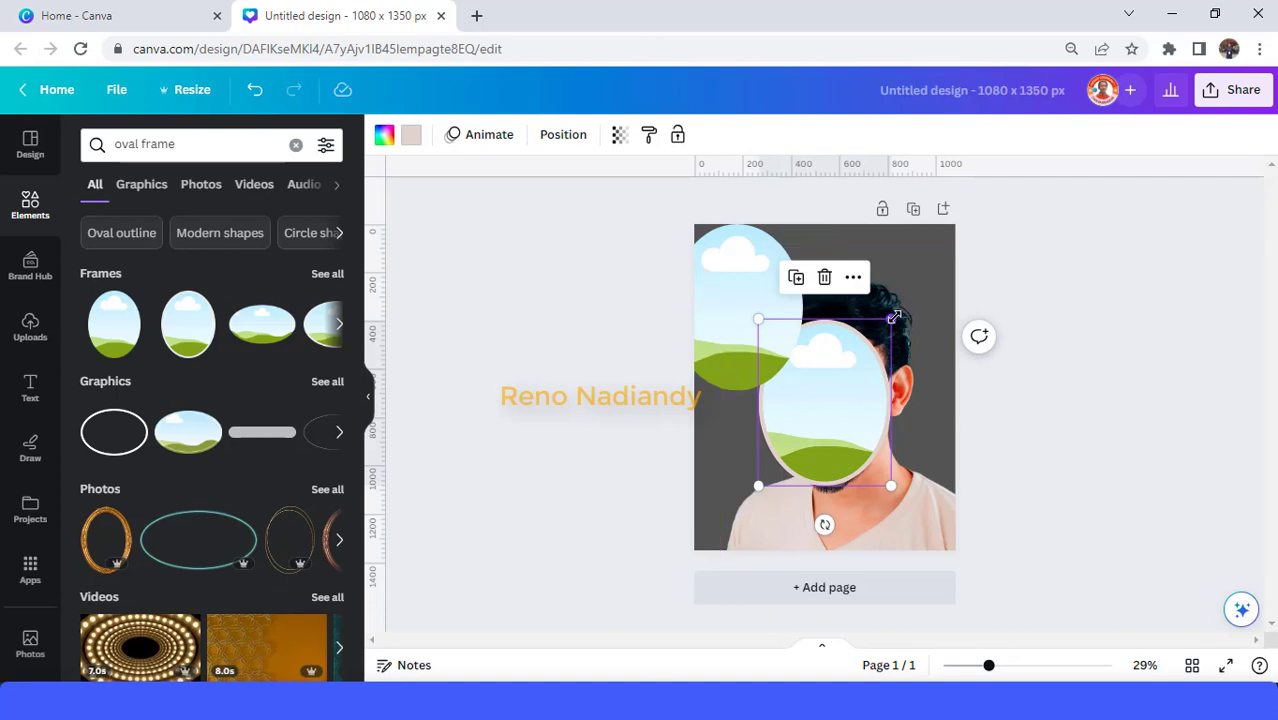
left_click_drag(891, 320, 872, 349)
left_click_drag(827, 414, 831, 410)
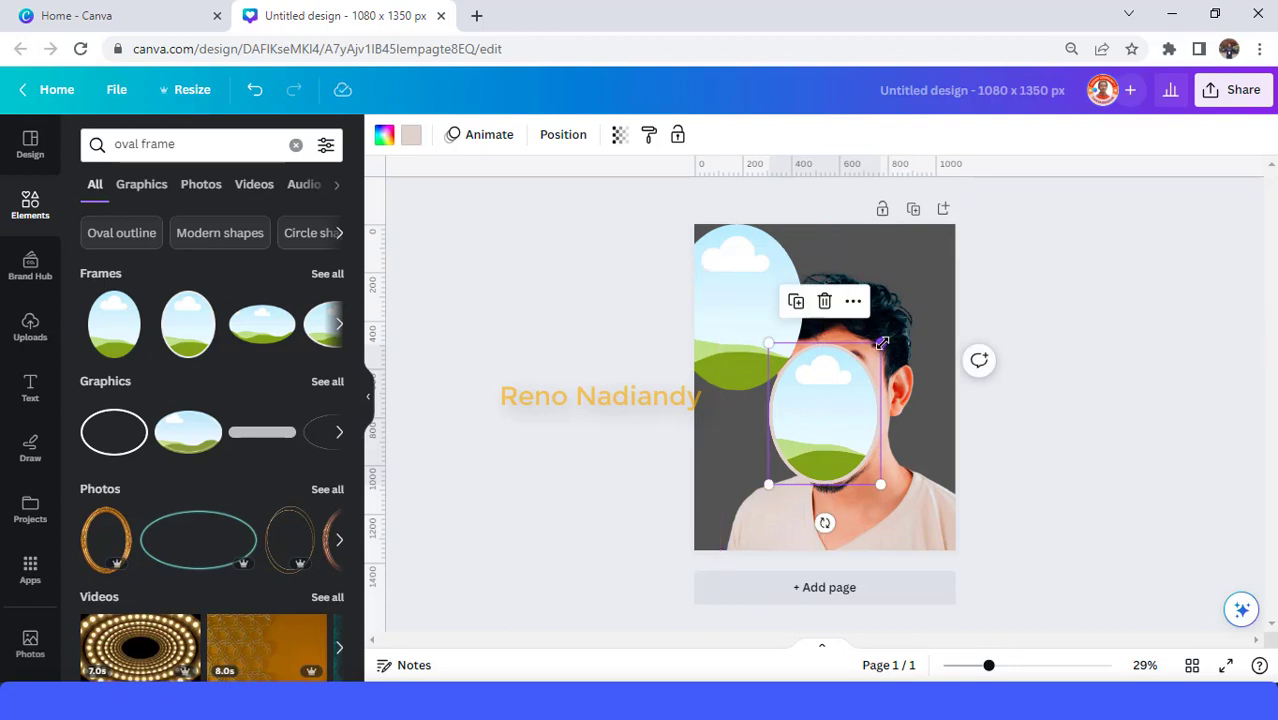
left_click_drag(883, 345, 891, 345)
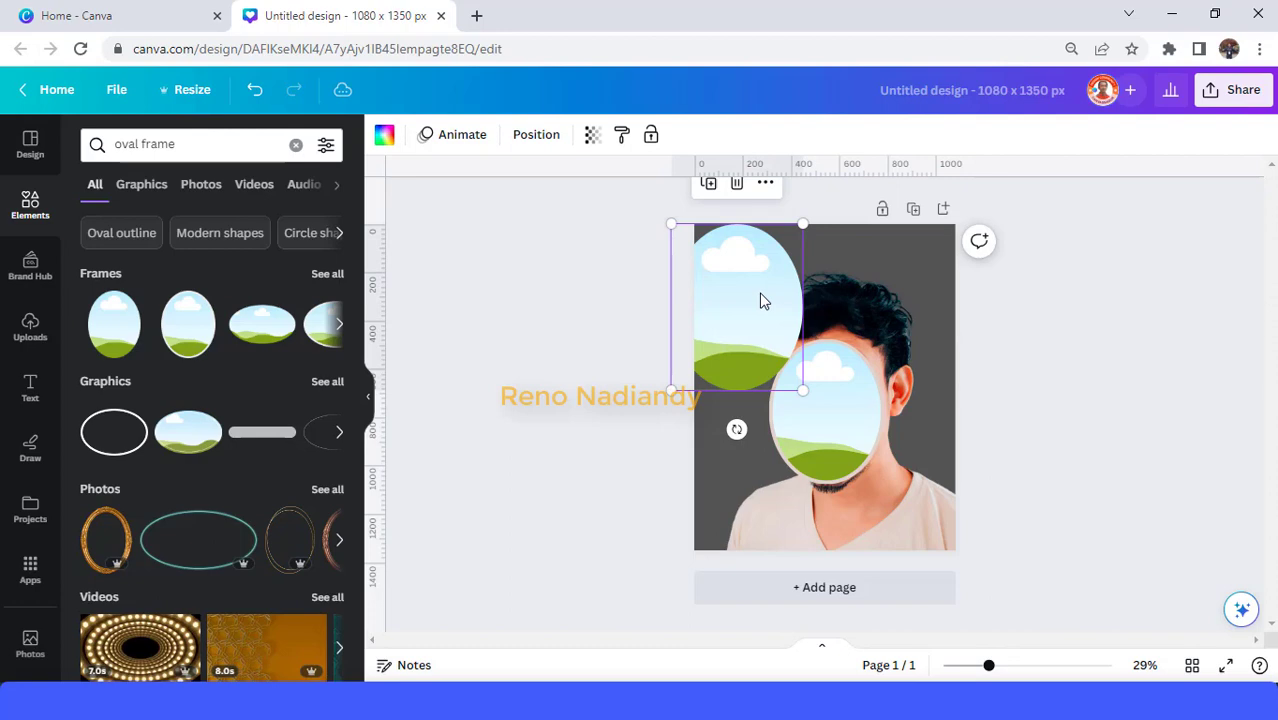
mouse_move(762, 297)
left_mouse_down()
mouse_move(860, 372)
mouse_move(848, 396)
left_mouse_up()
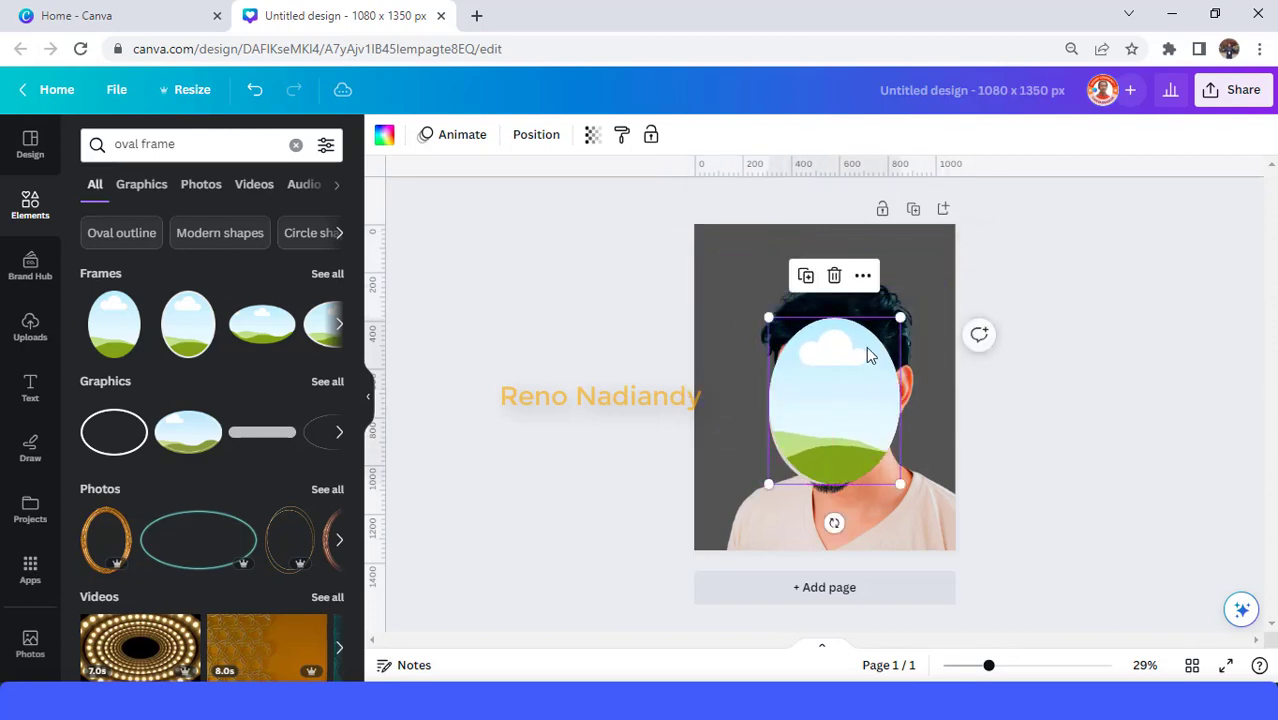
left_click_drag(897, 316, 884, 338)
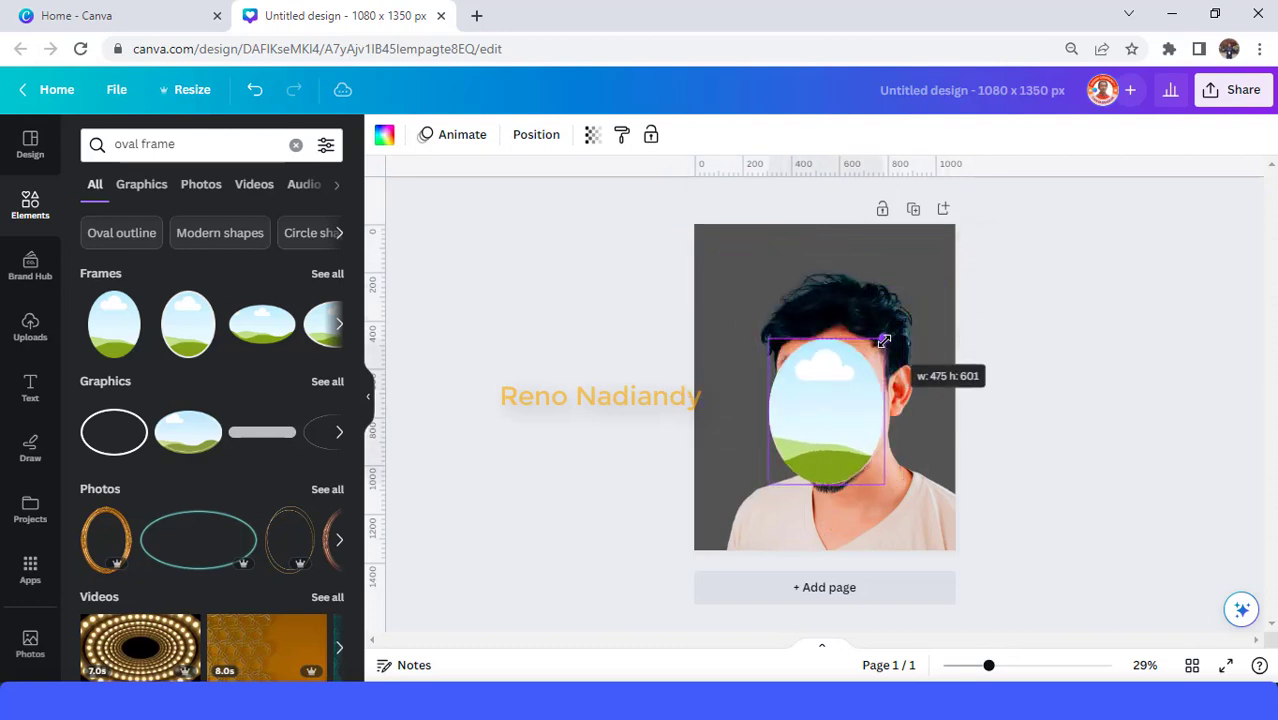
left_click_drag(829, 430, 733, 284)
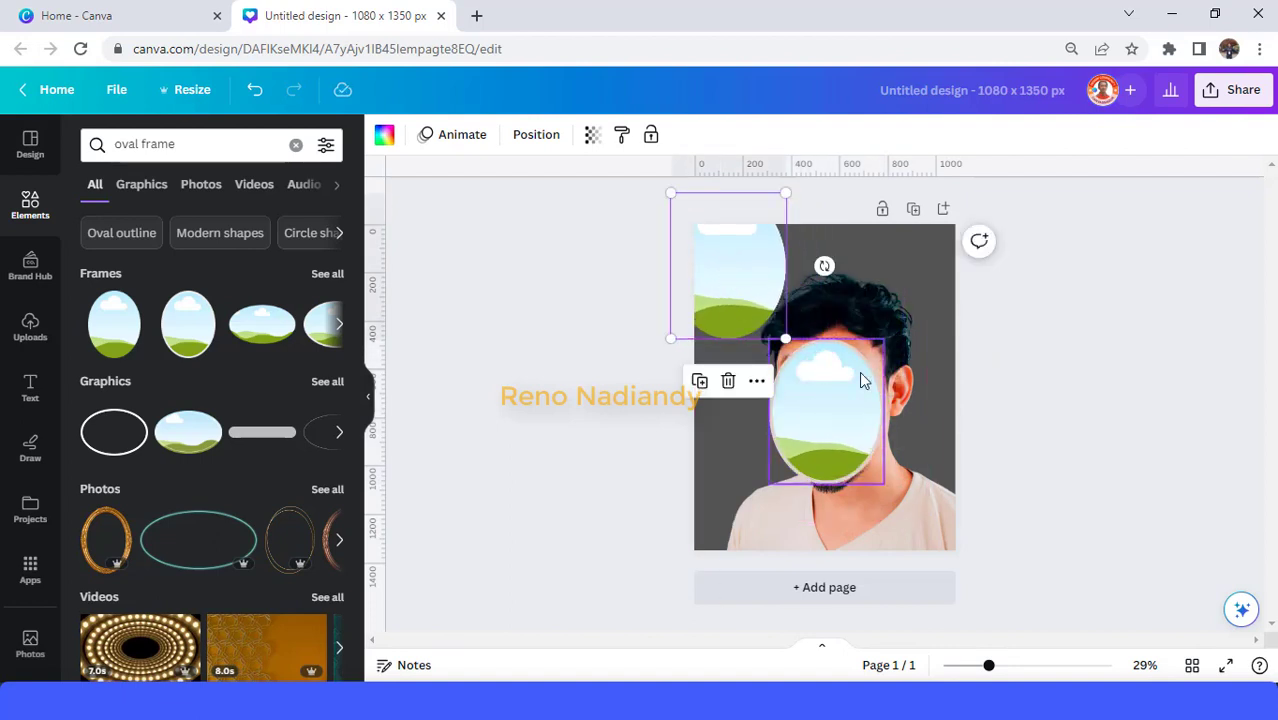
- Duplicate the man's photo and move the copy to the right
left_click(897, 334)
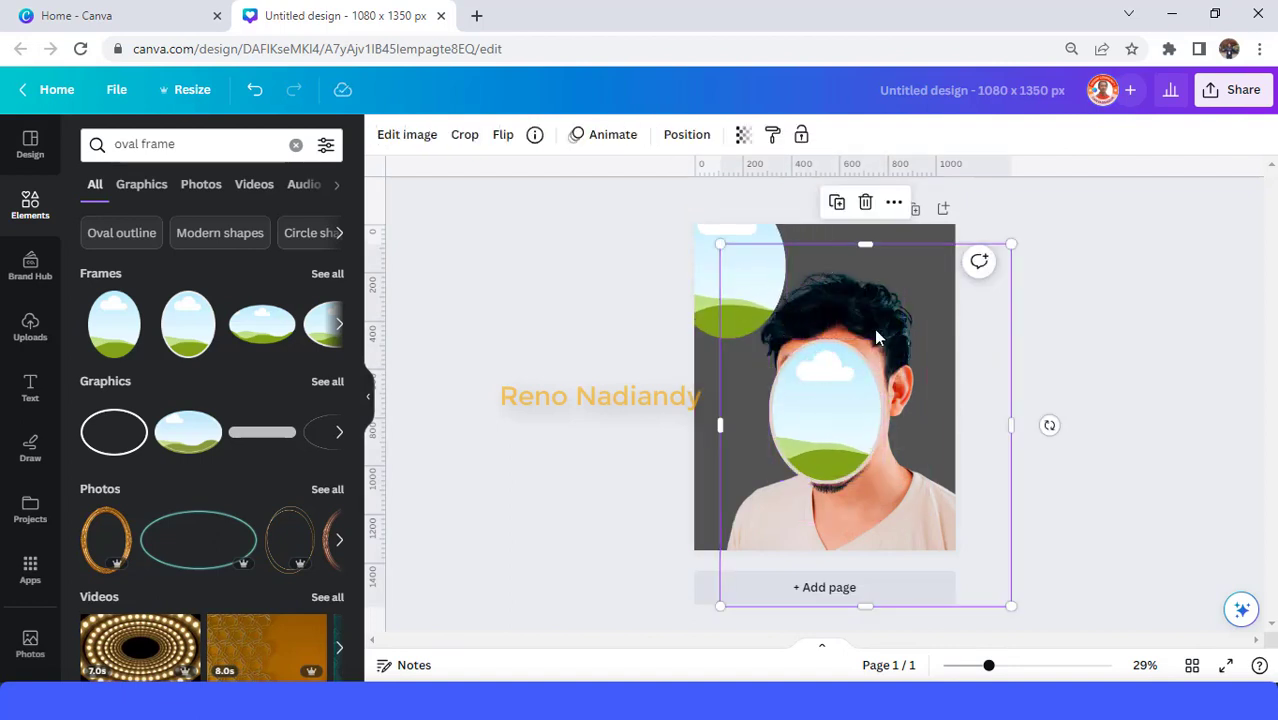
left_click(841, 210)
left_click_drag(889, 362, 1000, 337)
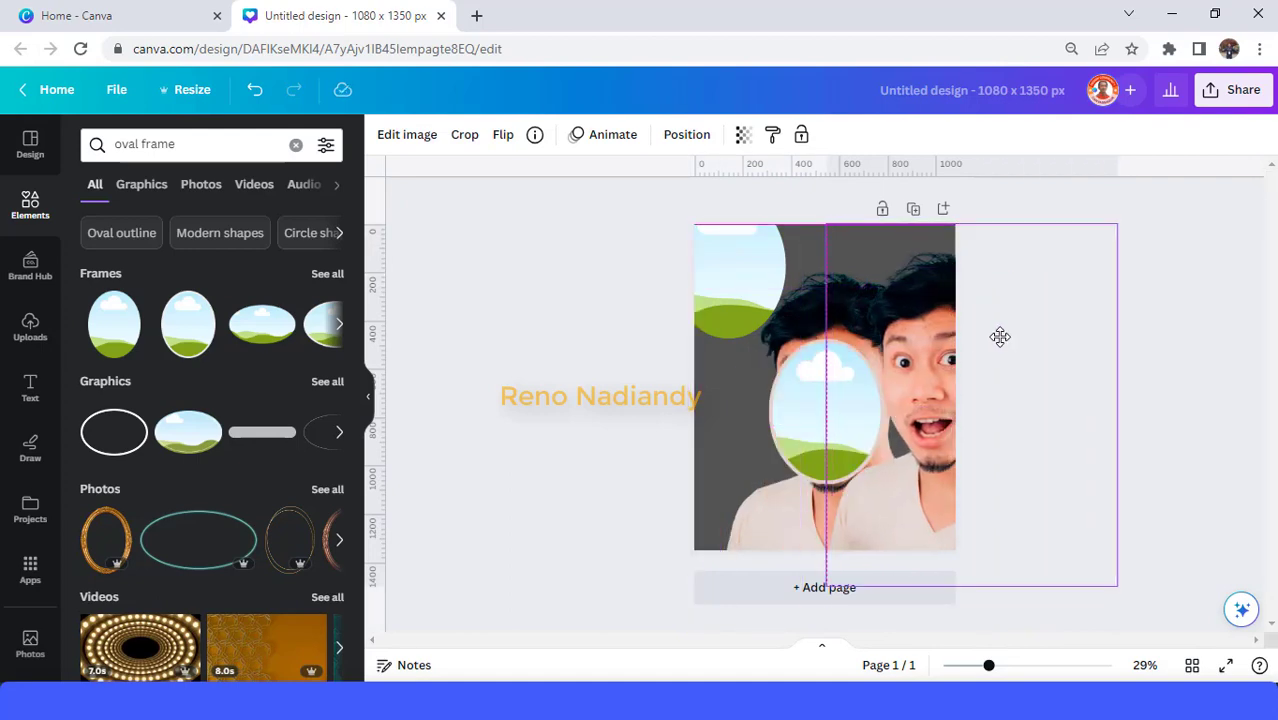
left_click_drag(1000, 337, 1000, 336)
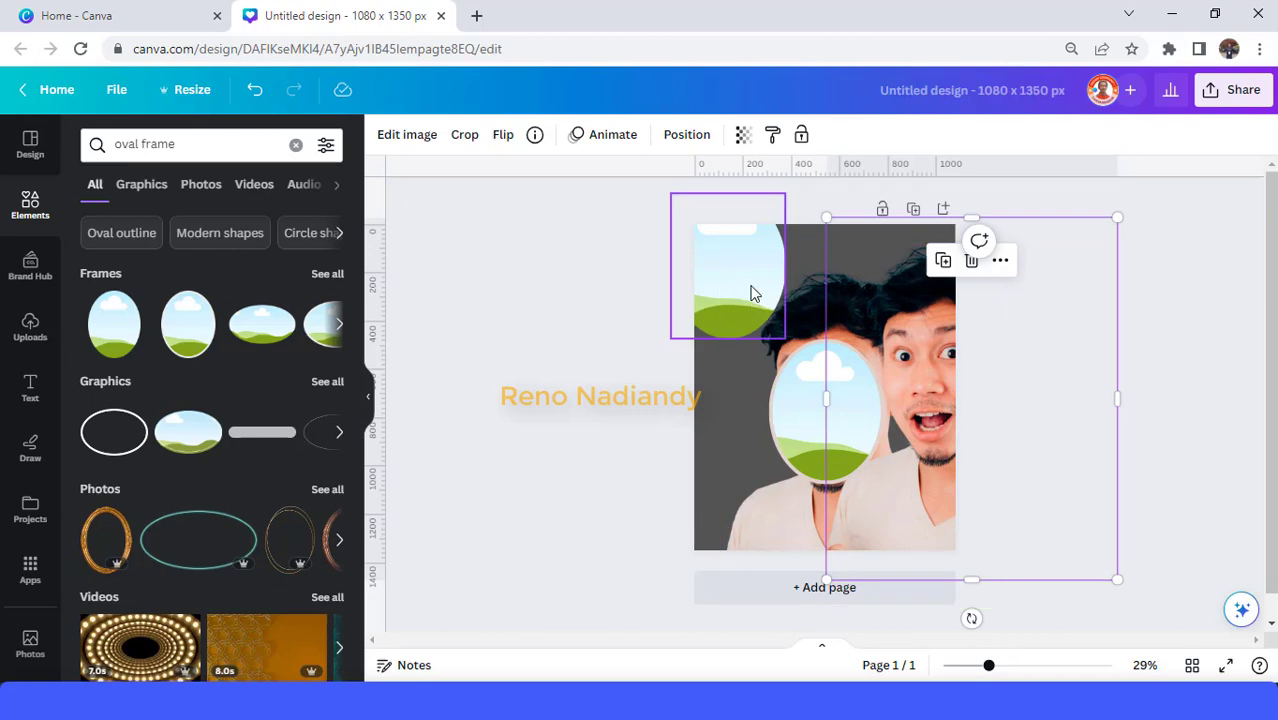
- Move the oval frame over the face and fill it with the photo copy
left_click_drag(748, 272, 849, 419)
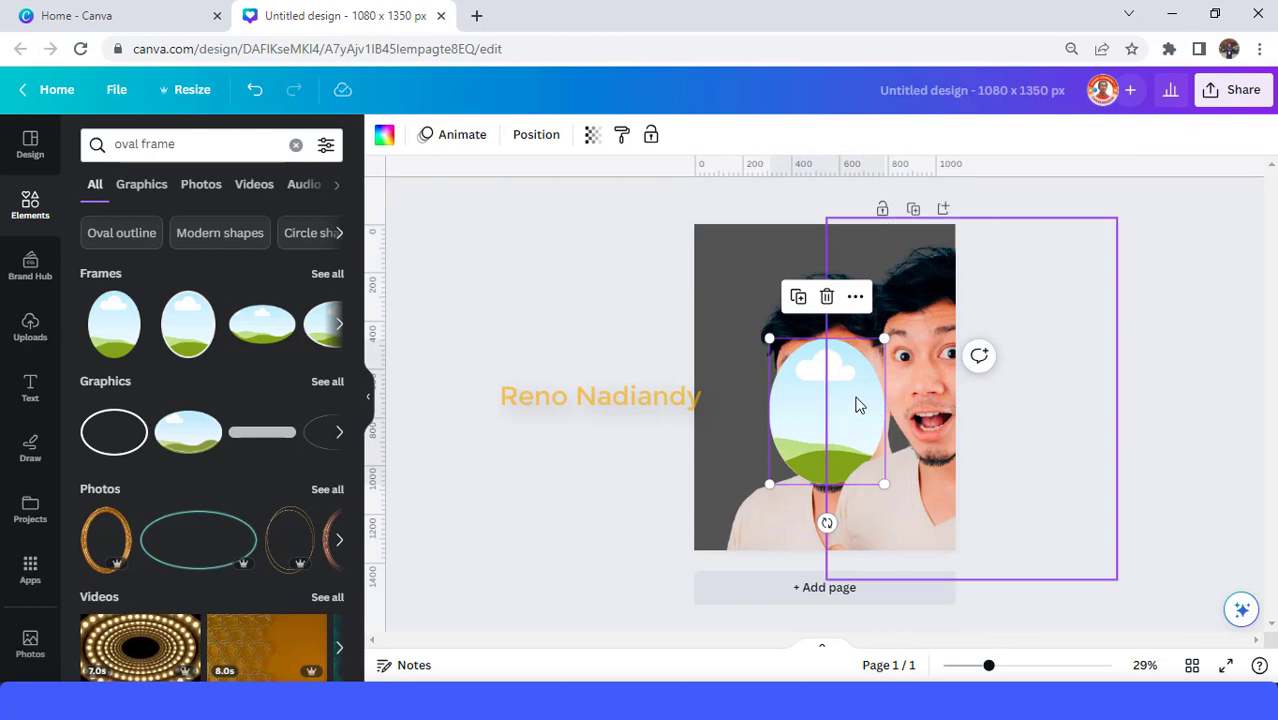
left_click(933, 328)
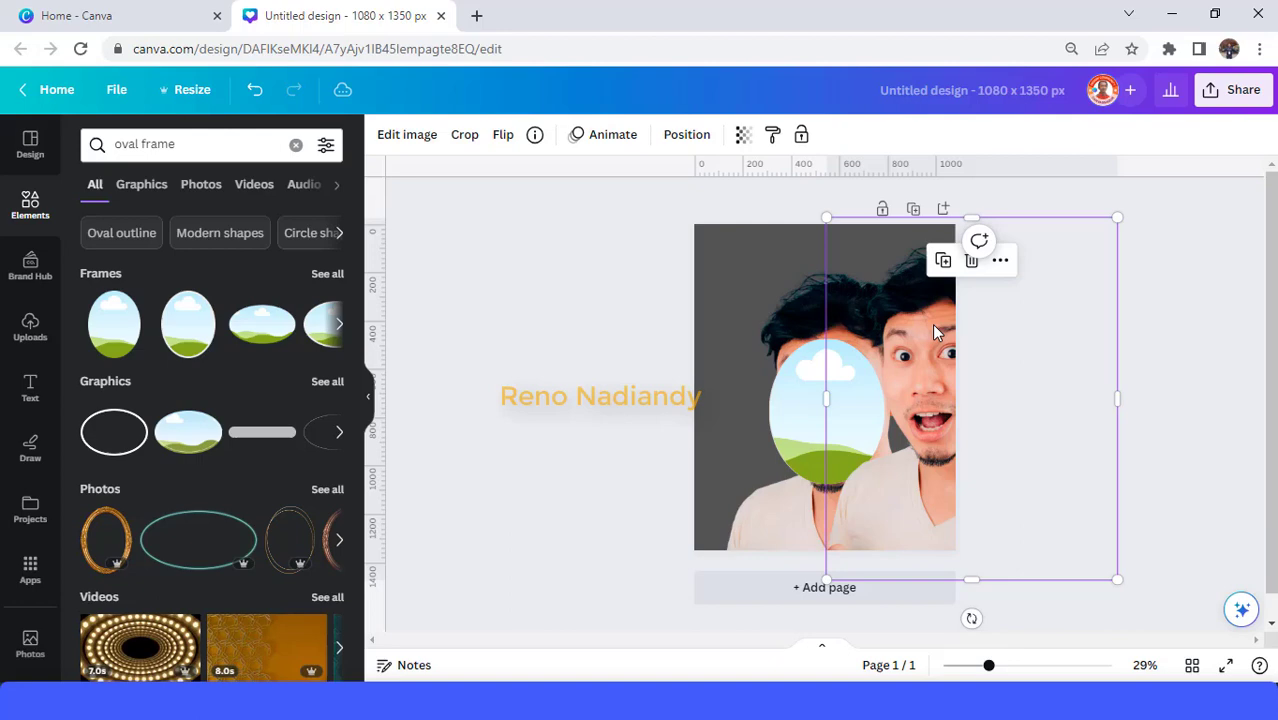
mouse_move(940, 333)
left_mouse_down()
mouse_move(845, 380)
mouse_move(866, 404)
mouse_move(864, 364)
left_mouse_up()
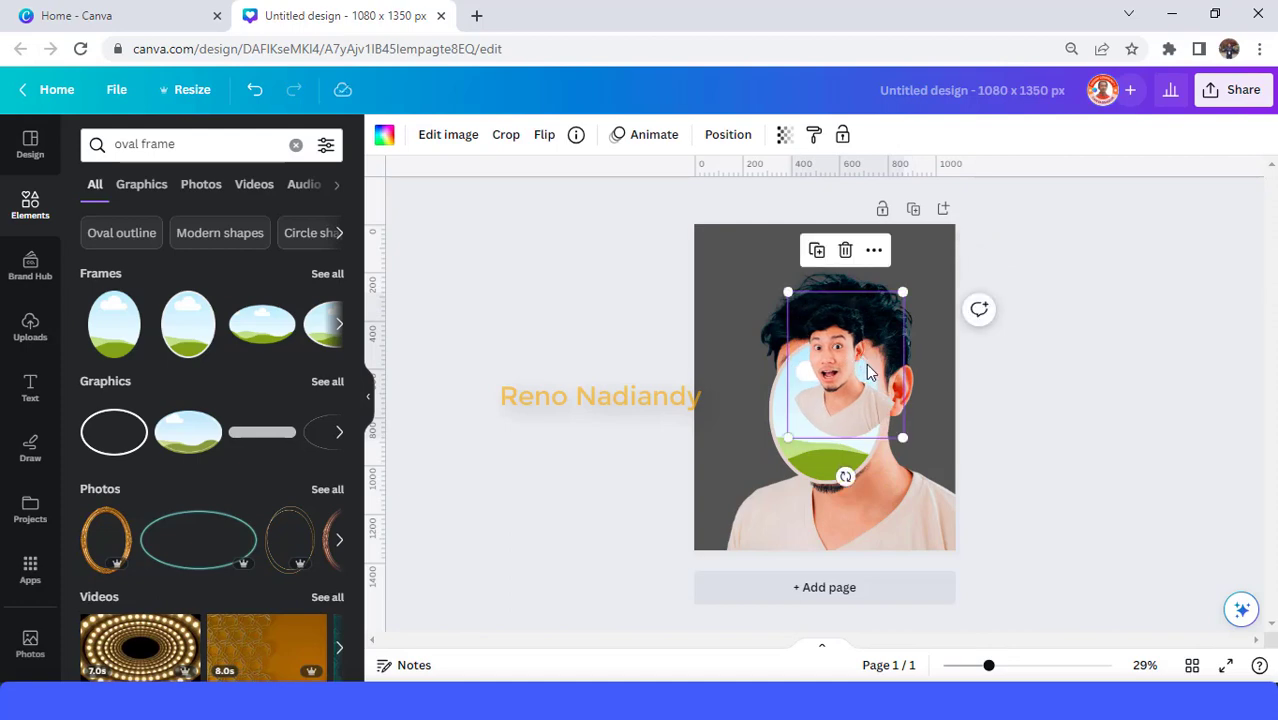
key("ctrl+z")
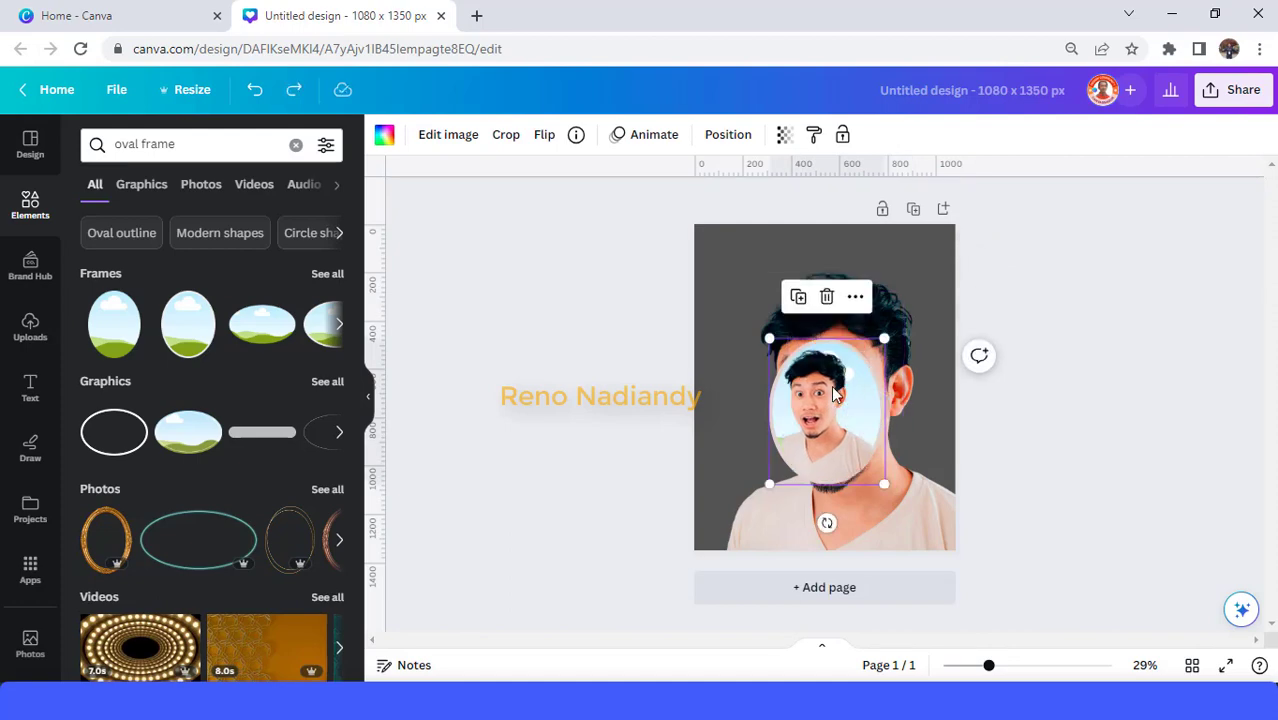
- Enlarge and shift the photo inside the oval to roughly match the face behind
double_click(836, 393)
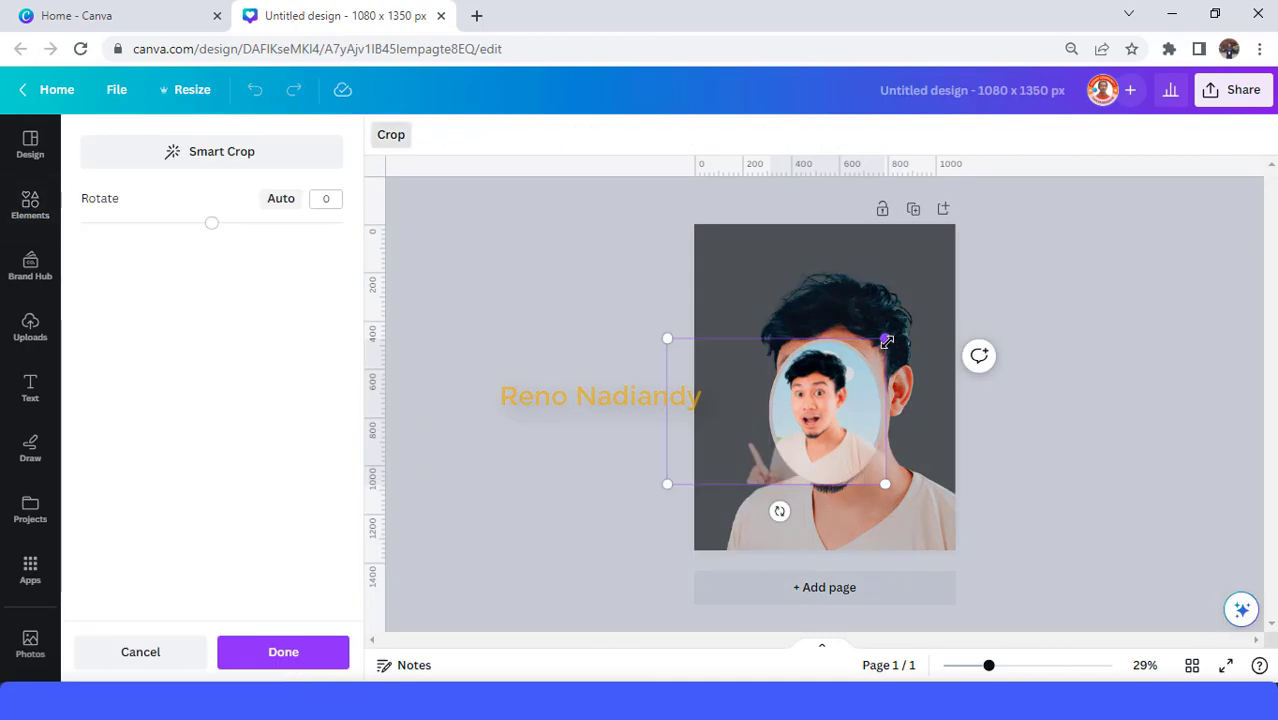
left_click_drag(885, 338, 1113, 202)
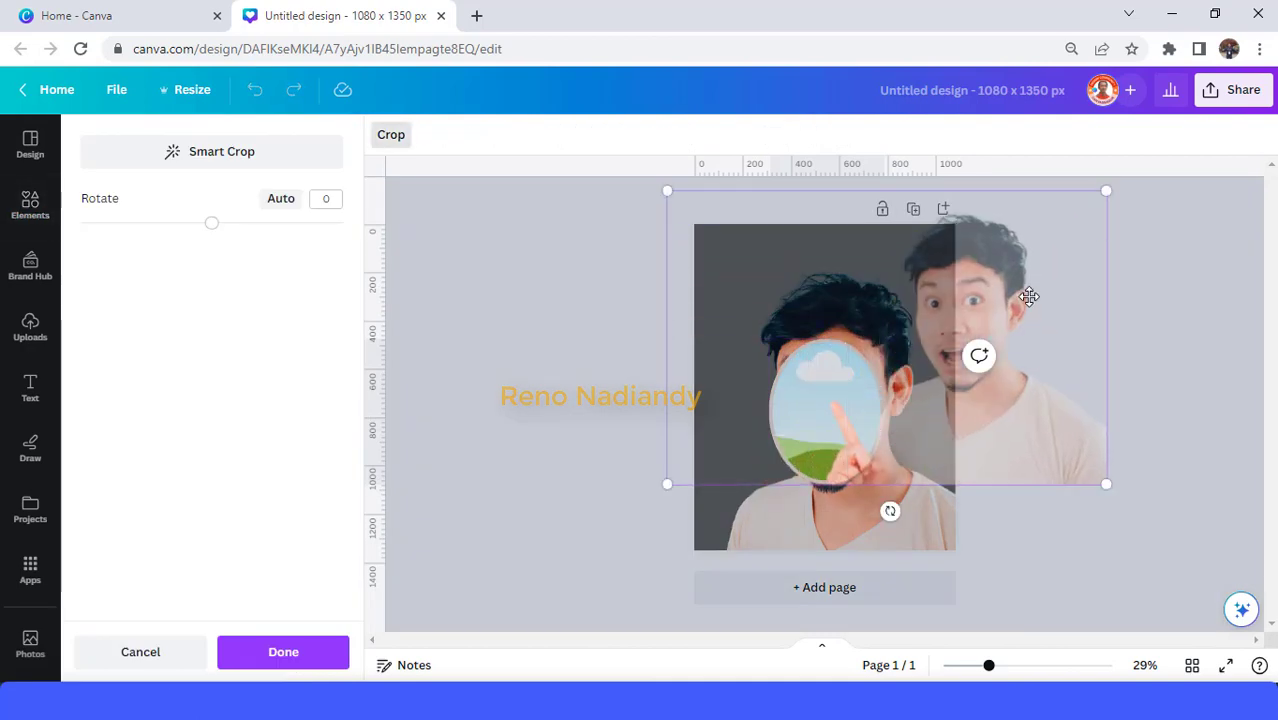
left_click_drag(1023, 302, 875, 379)
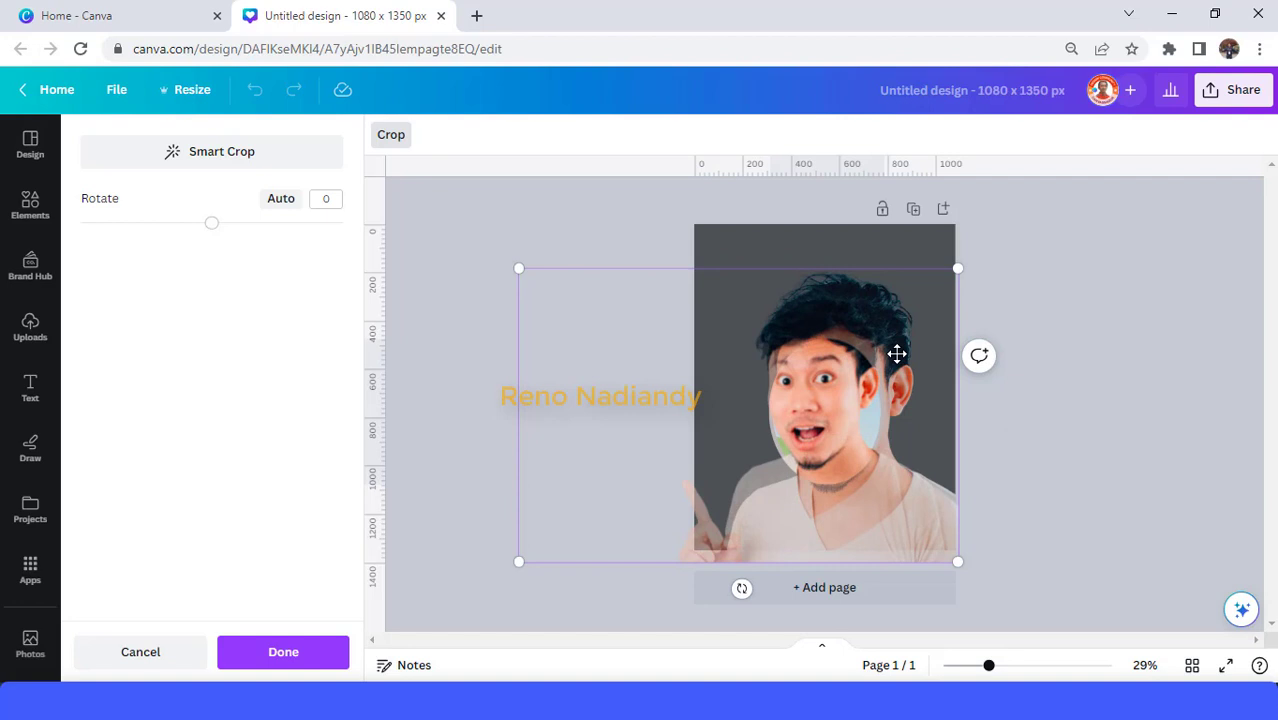
left_click_drag(958, 272, 1024, 226)
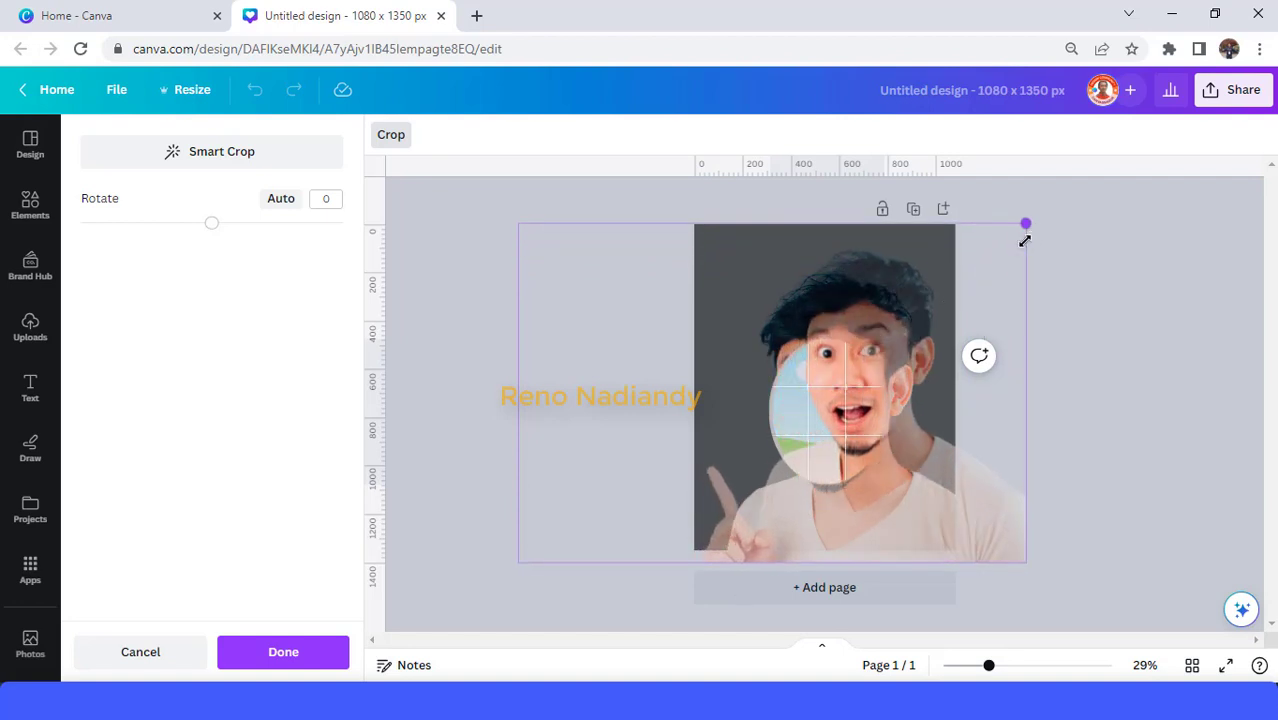
left_click_drag(921, 322, 868, 358)
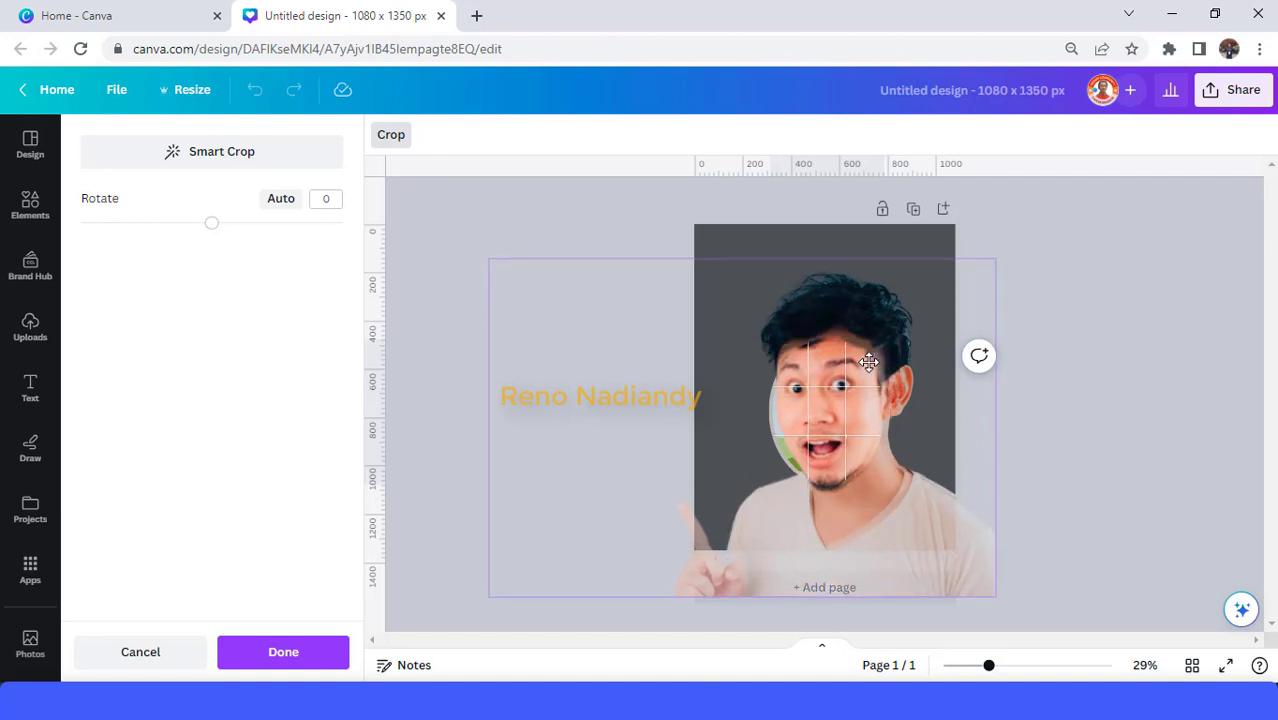
left_click_drag(997, 257, 1027, 240)
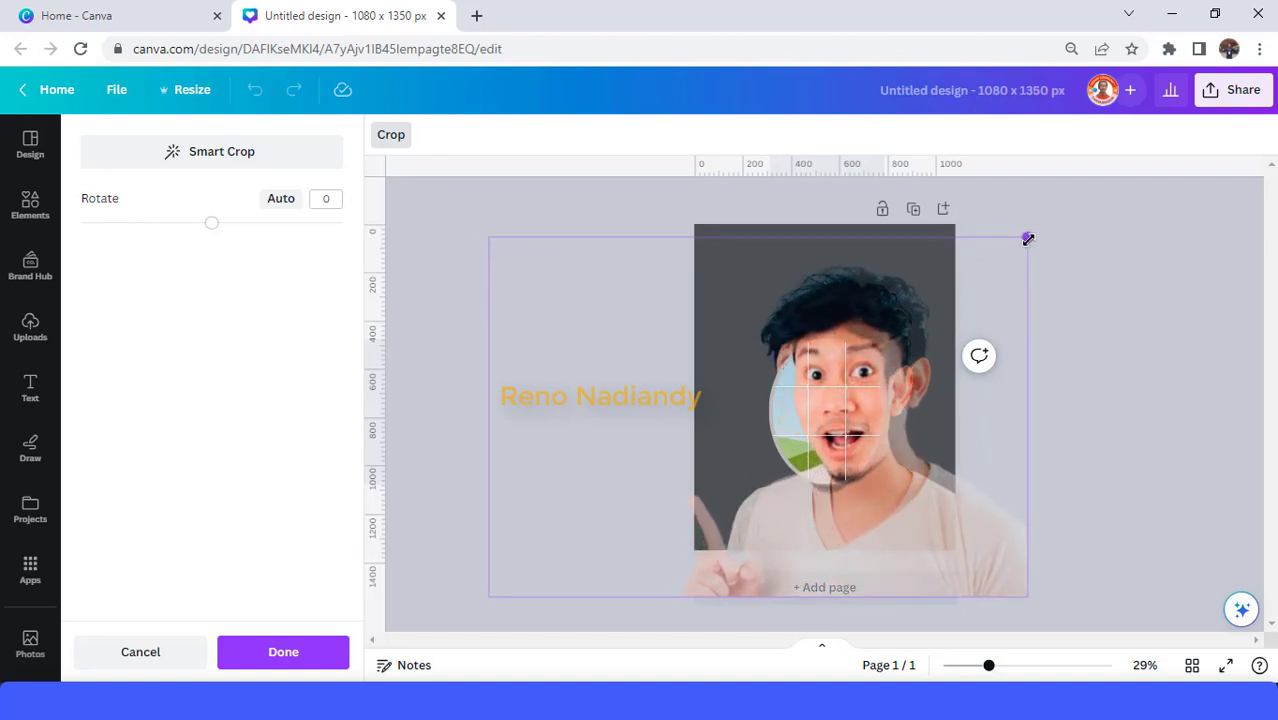
left_click_drag(950, 302, 925, 313)
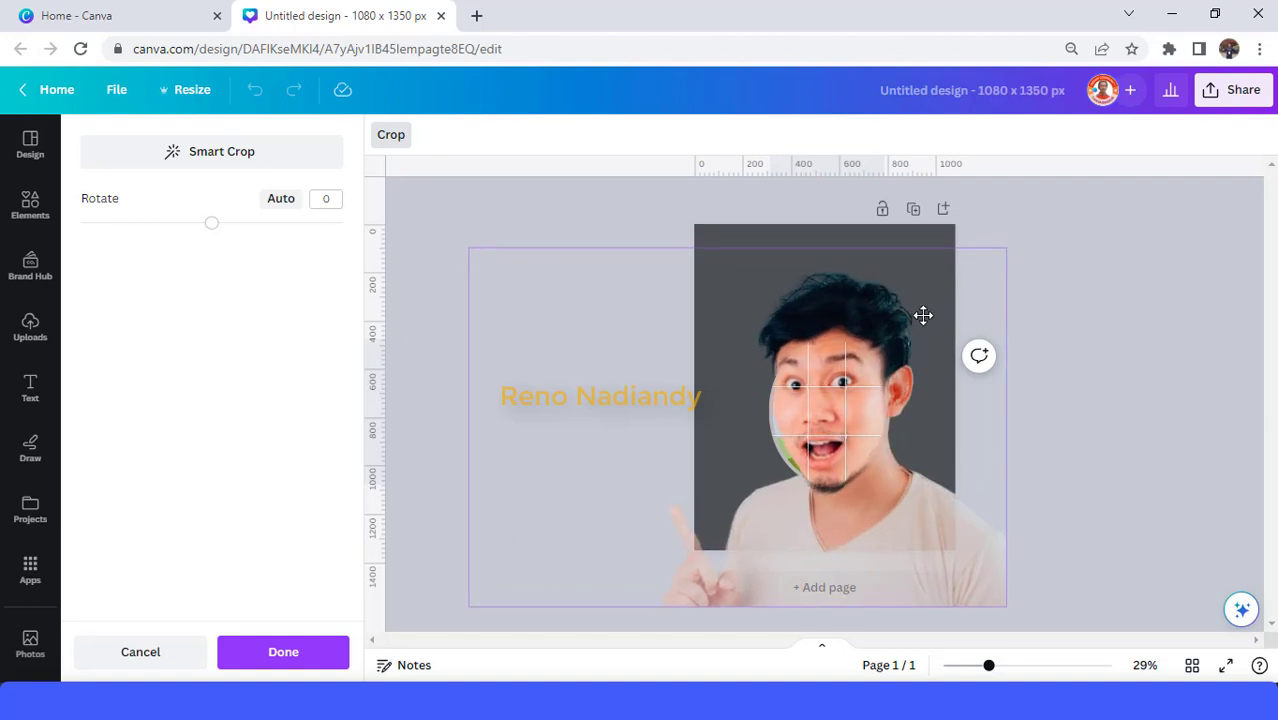
- Zoom to 64%, fine-tune the framed photo's alignment, and finish cropping
left_click(1025, 666)
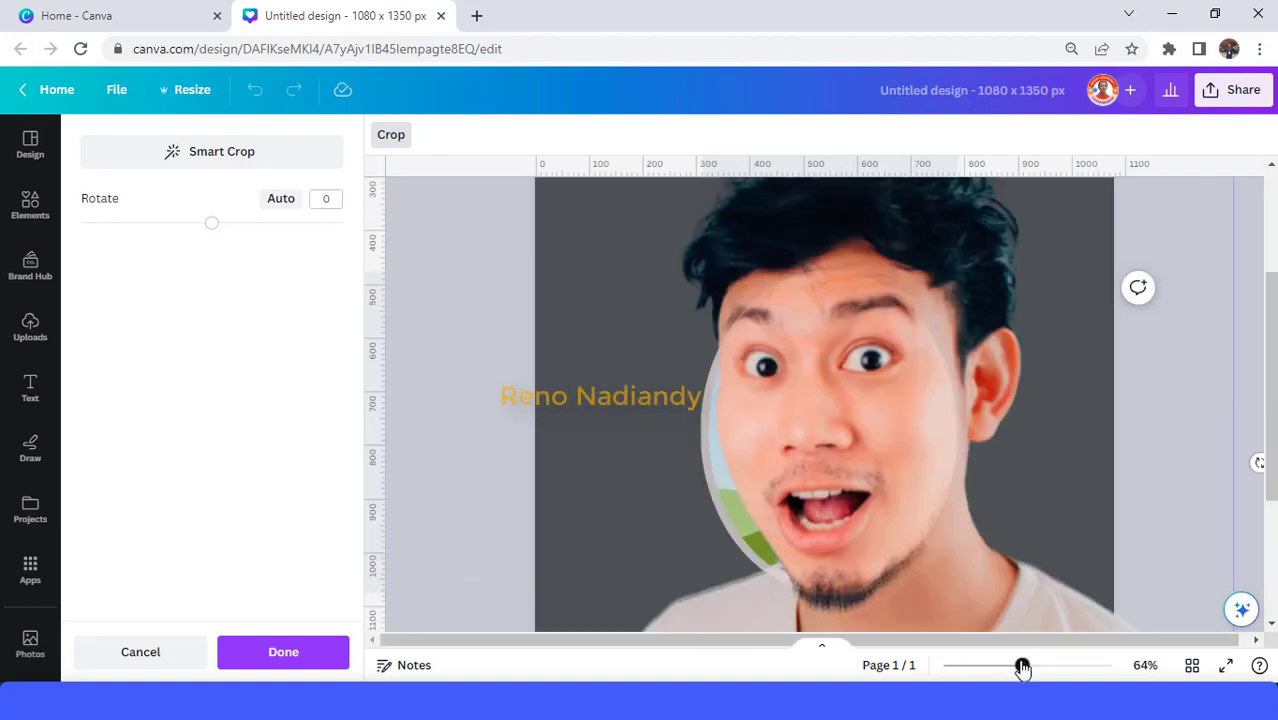
left_click_drag(977, 400, 971, 405)
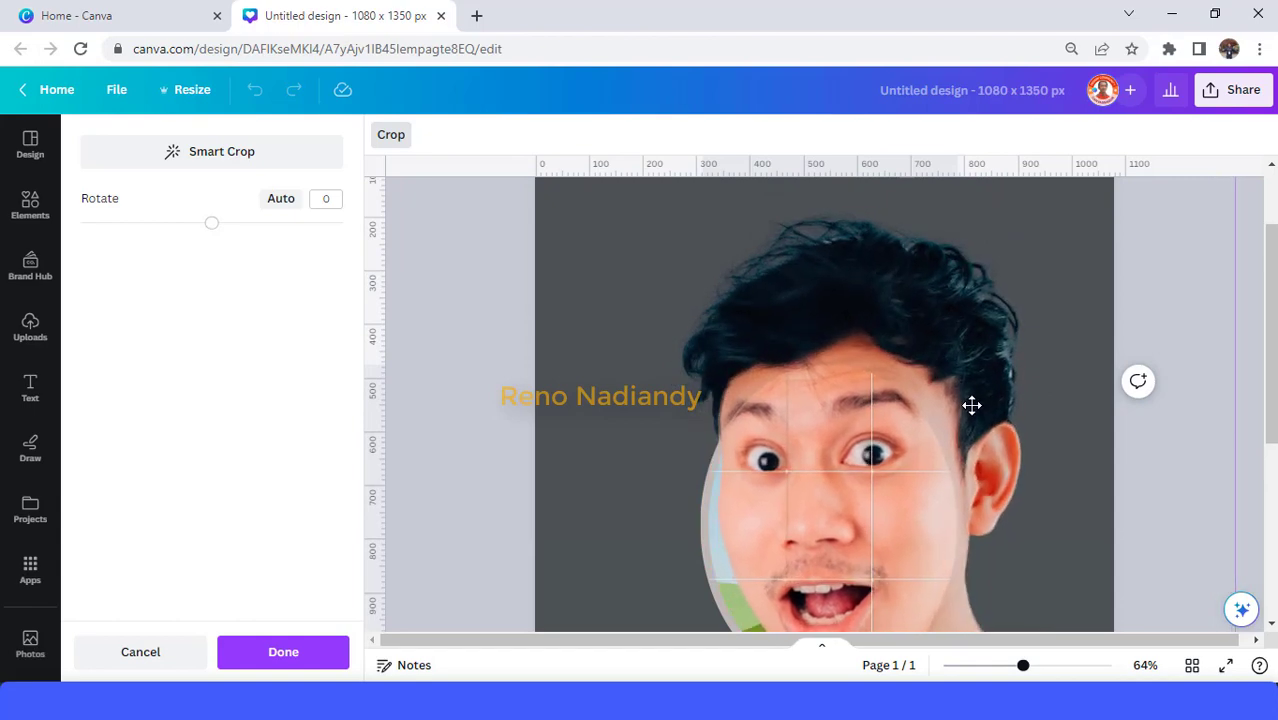
left_click_drag(971, 405, 972, 403)
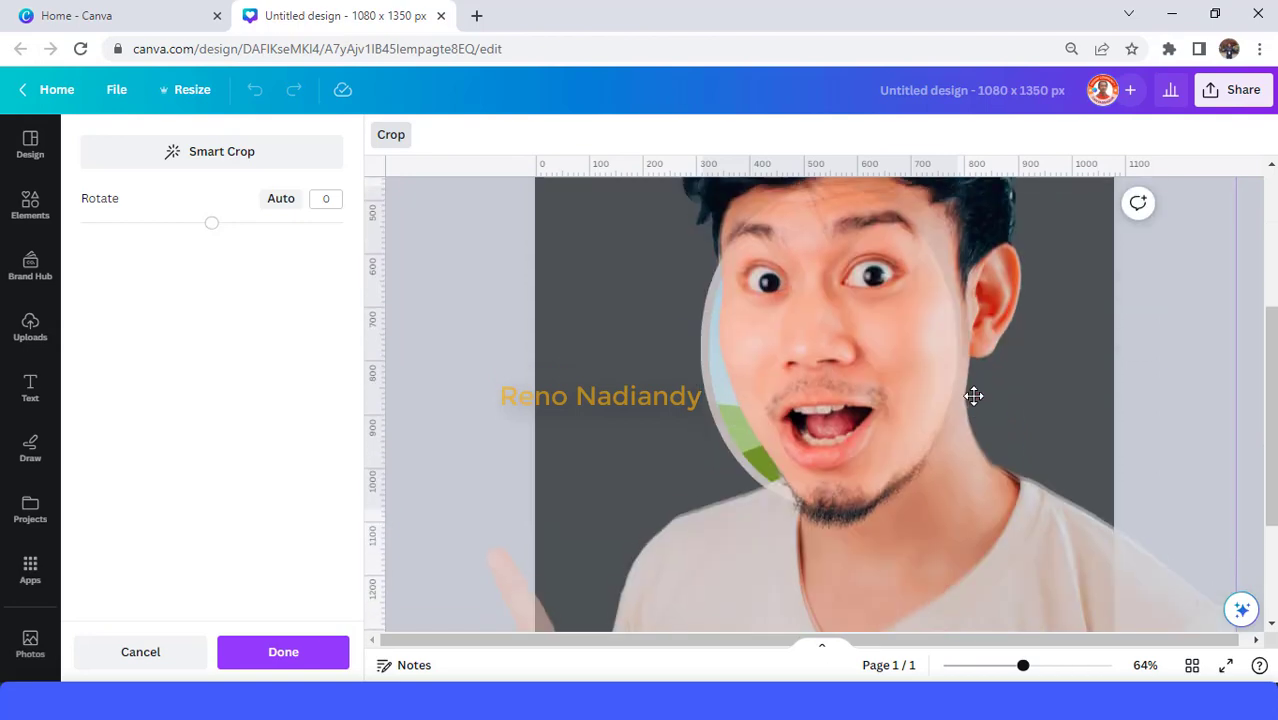
scroll(973, 396, "down", 1)
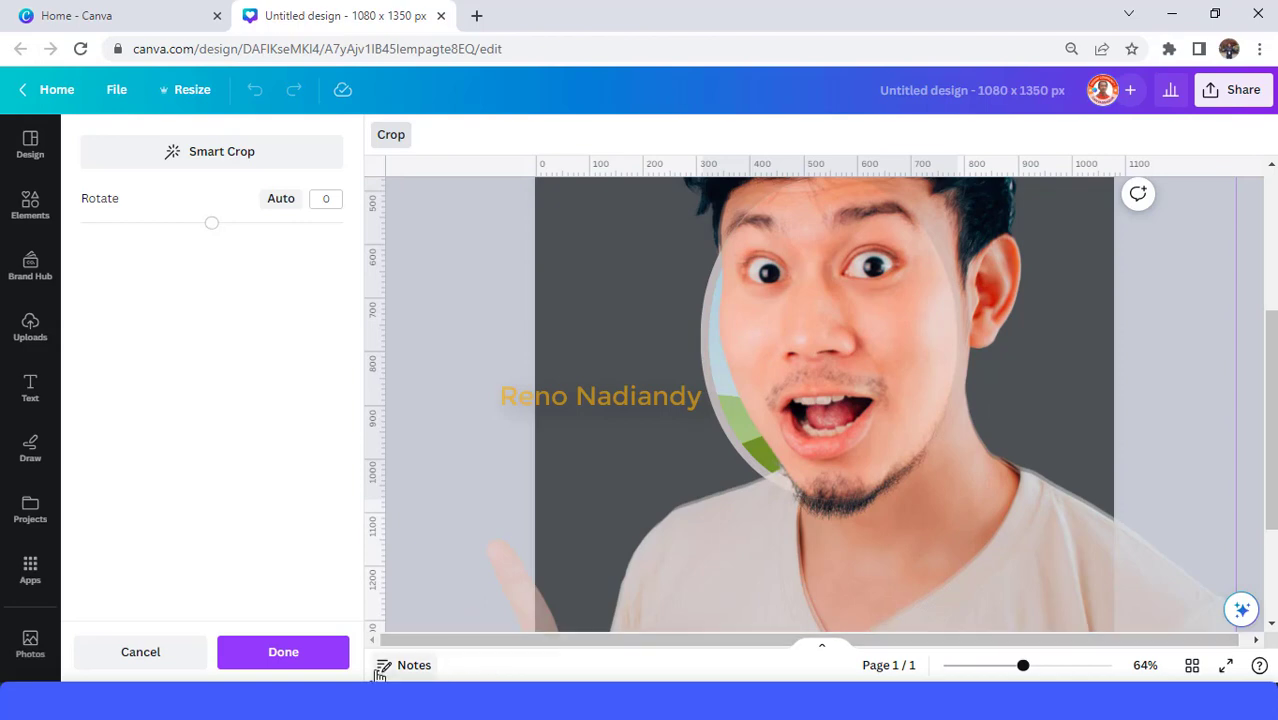
left_click(283, 652)
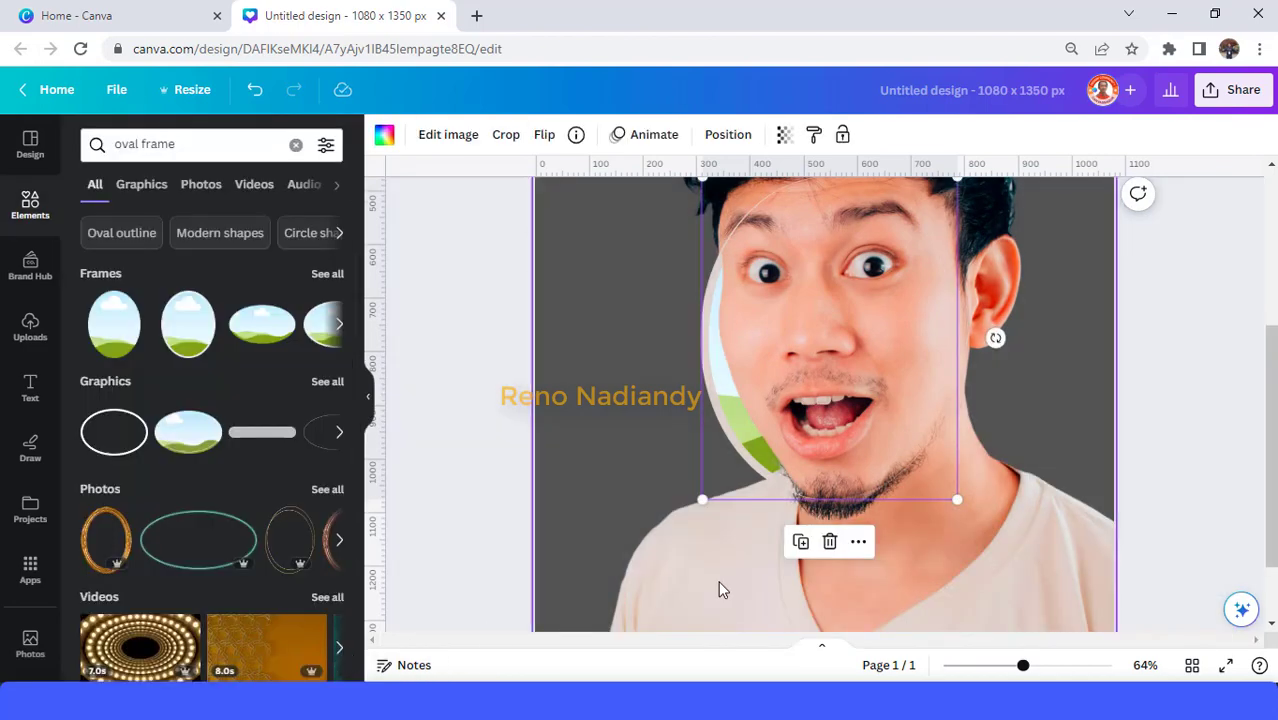
- Pull the face photo out of the oval frame, leaving the frame empty
scroll(800, 550, "up", 2)
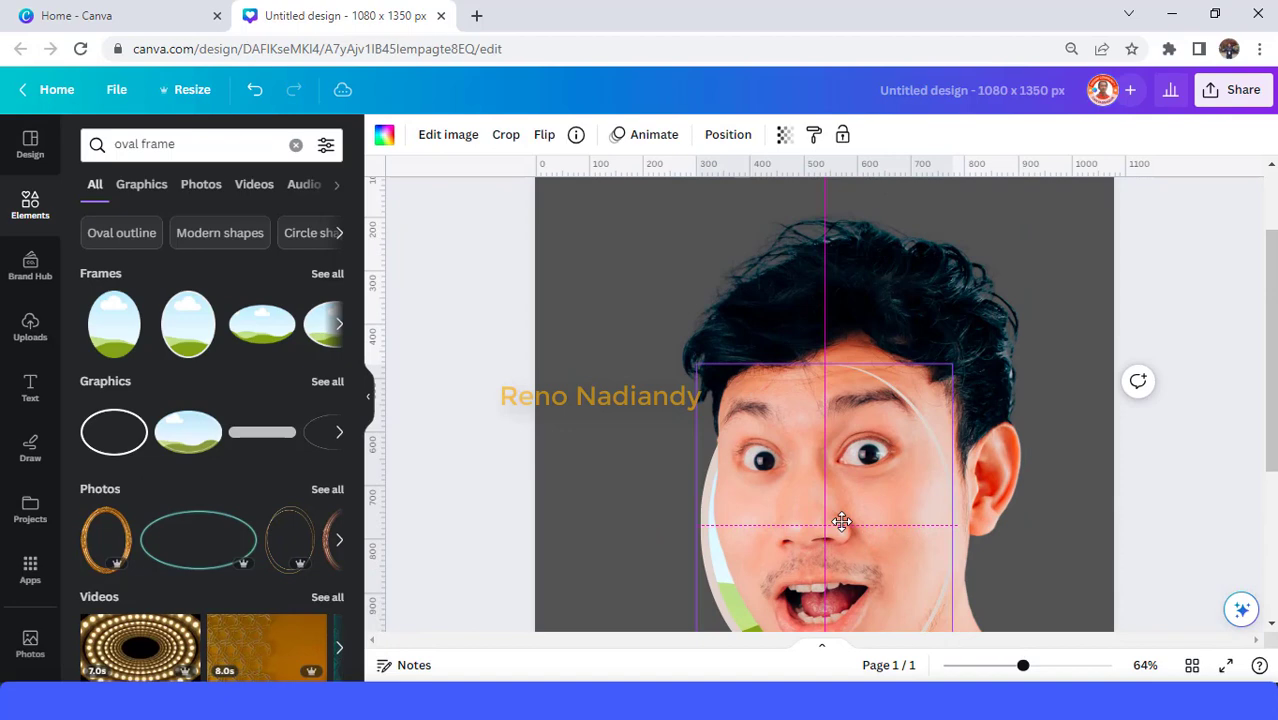
left_click_drag(877, 527, 620, 396)
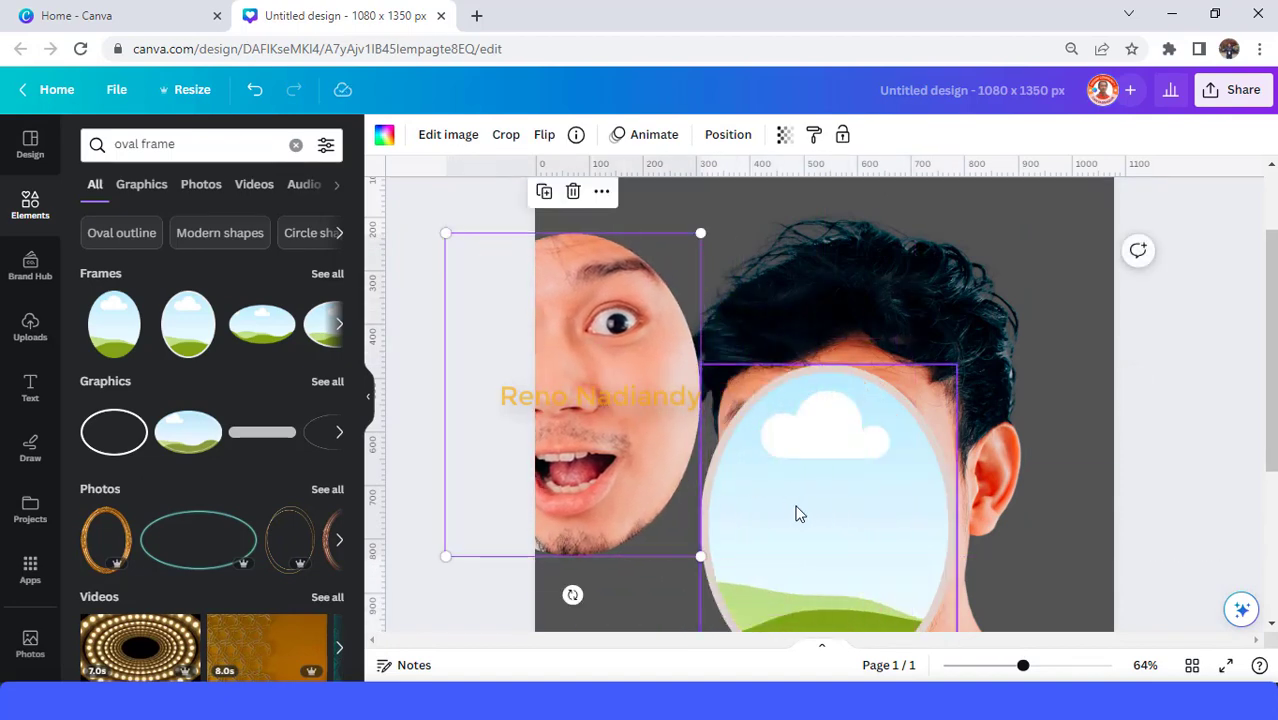
left_click(800, 514)
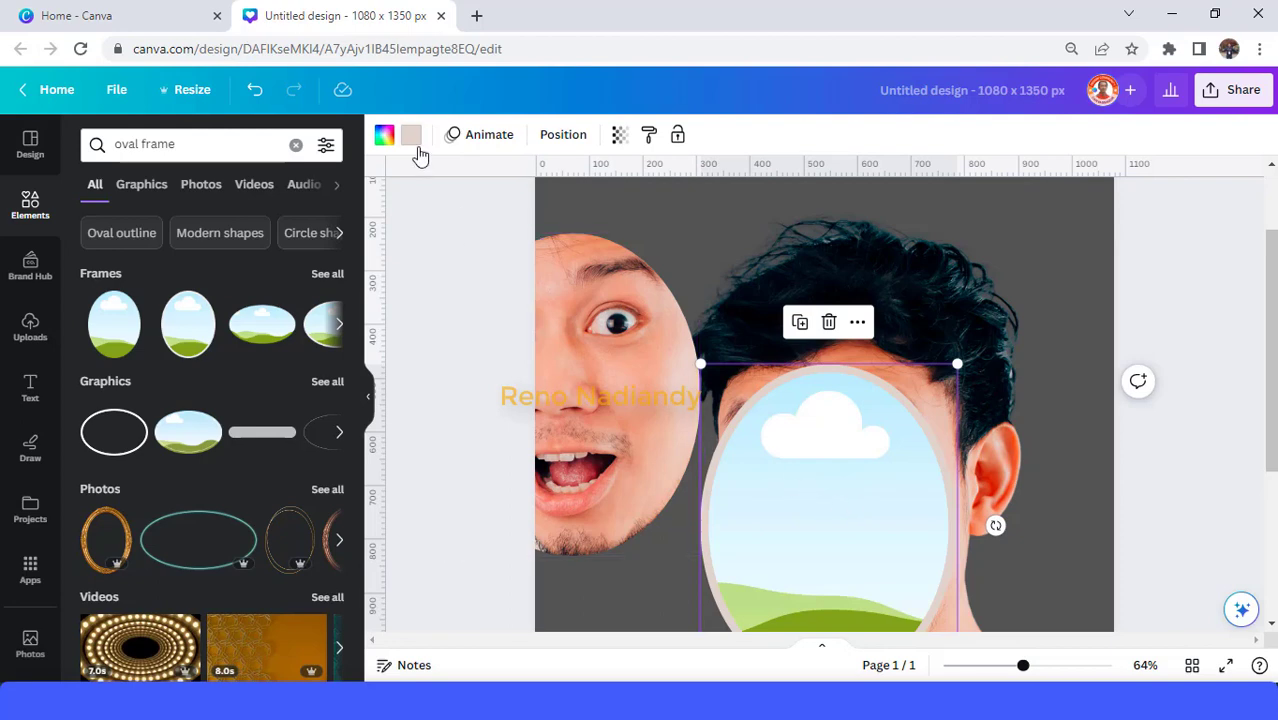
- Colour the oval frame's border with the peach skin tone sampled from the face
left_click(413, 137)
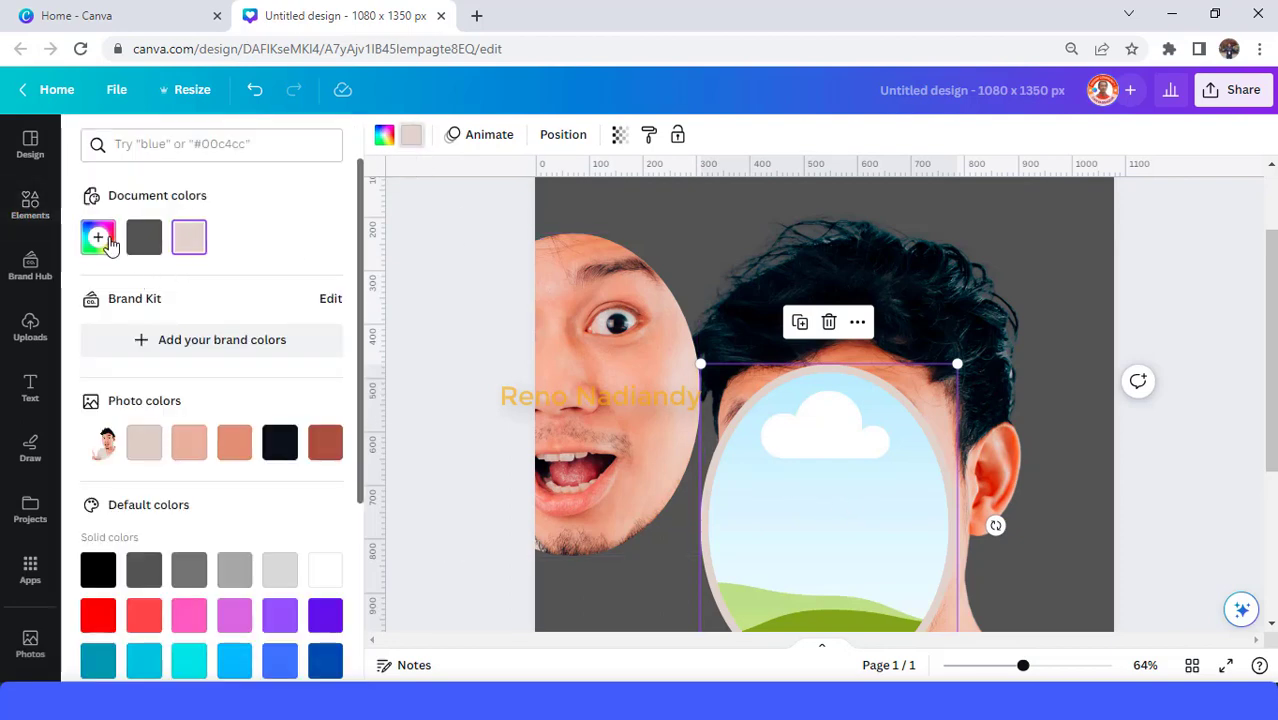
left_click(106, 241)
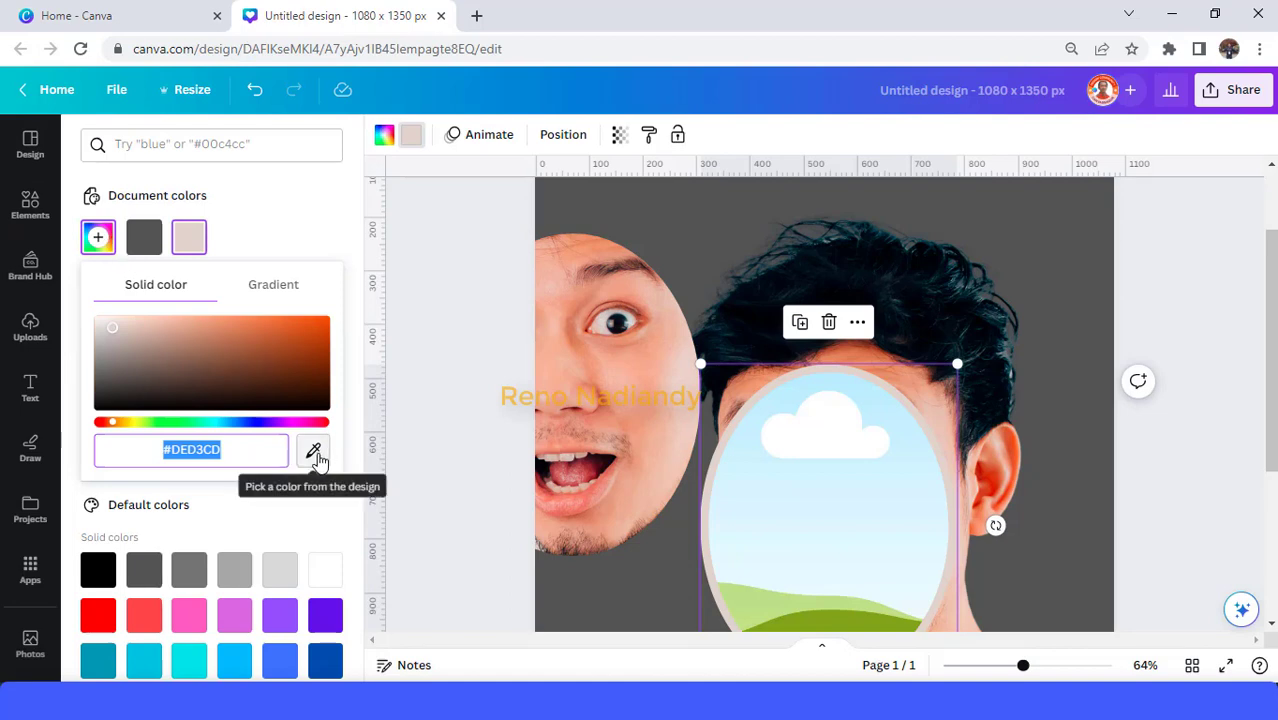
left_click(314, 453)
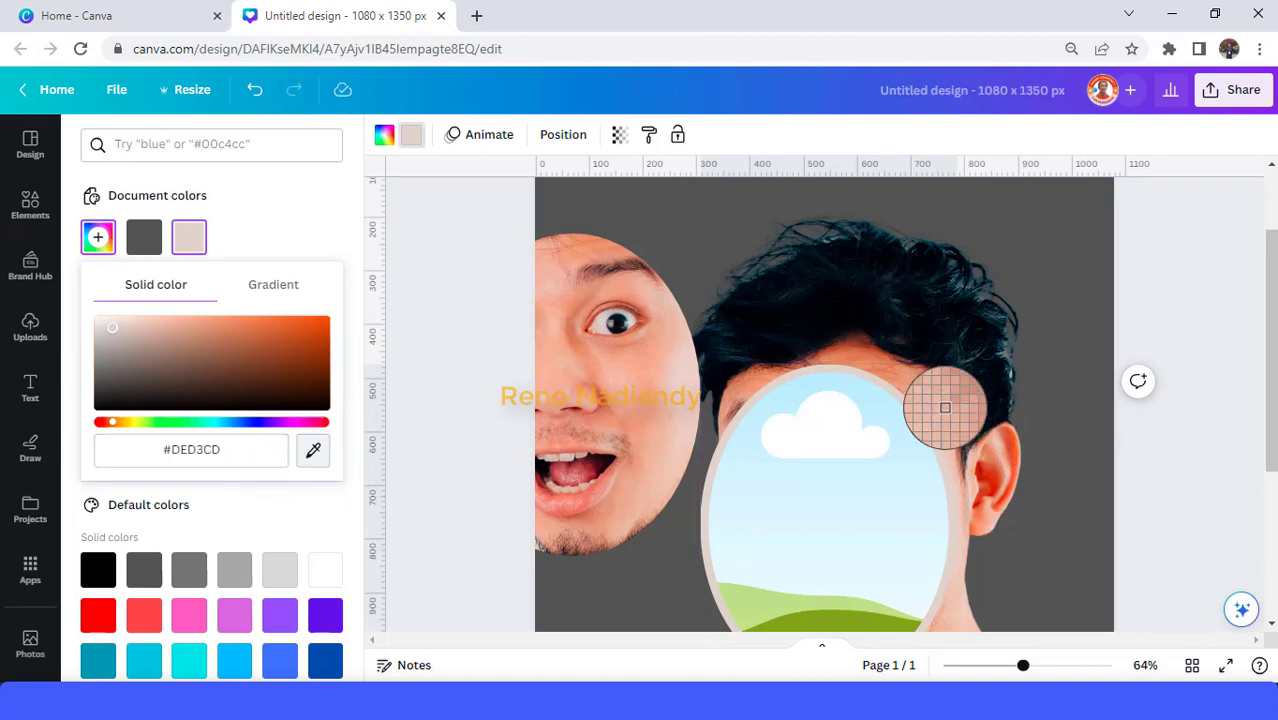
left_click(927, 389)
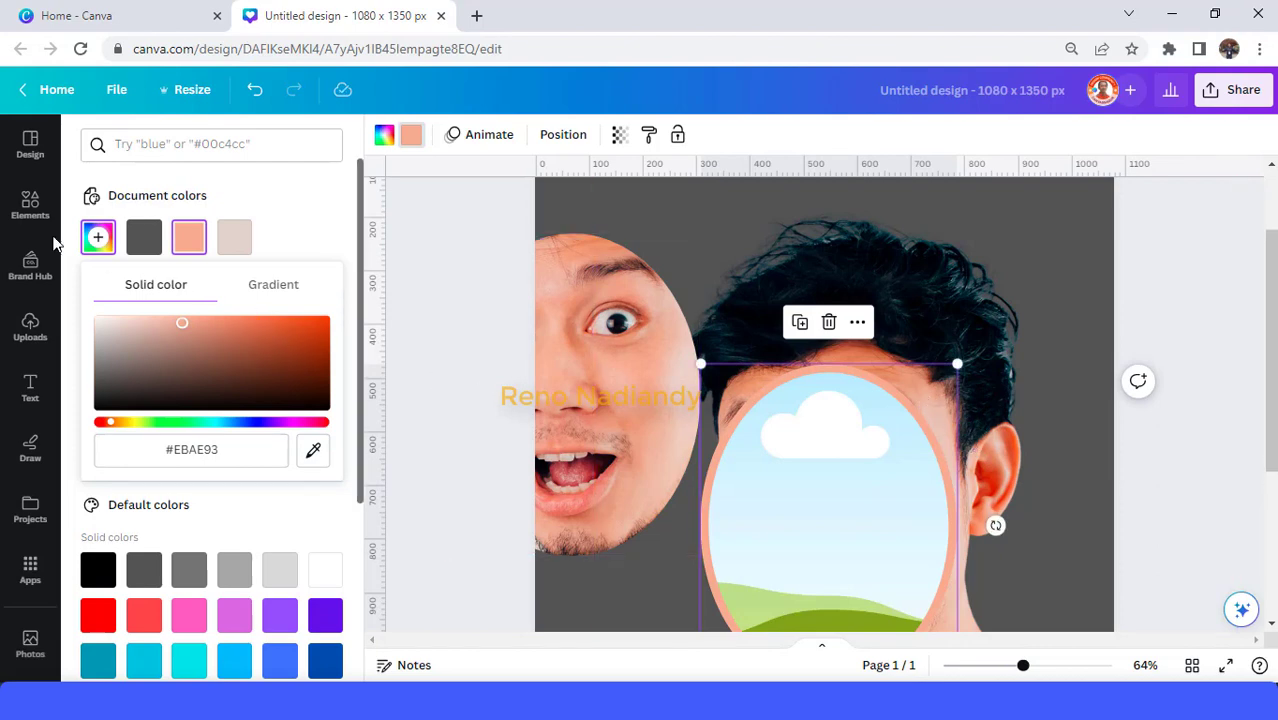
left_click(30, 205)
left_click(136, 146)
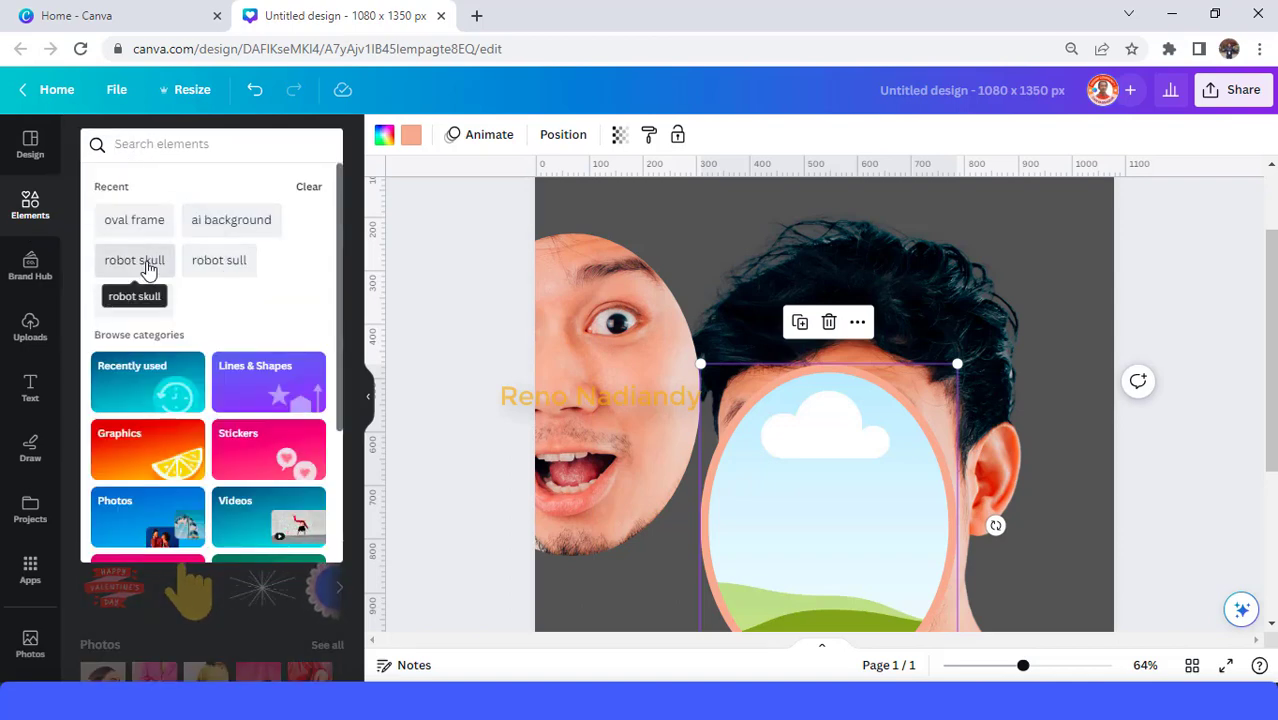
- Add the metallic robot skull photo from a 'robot skull' search into the oval frame
left_click(145, 270)
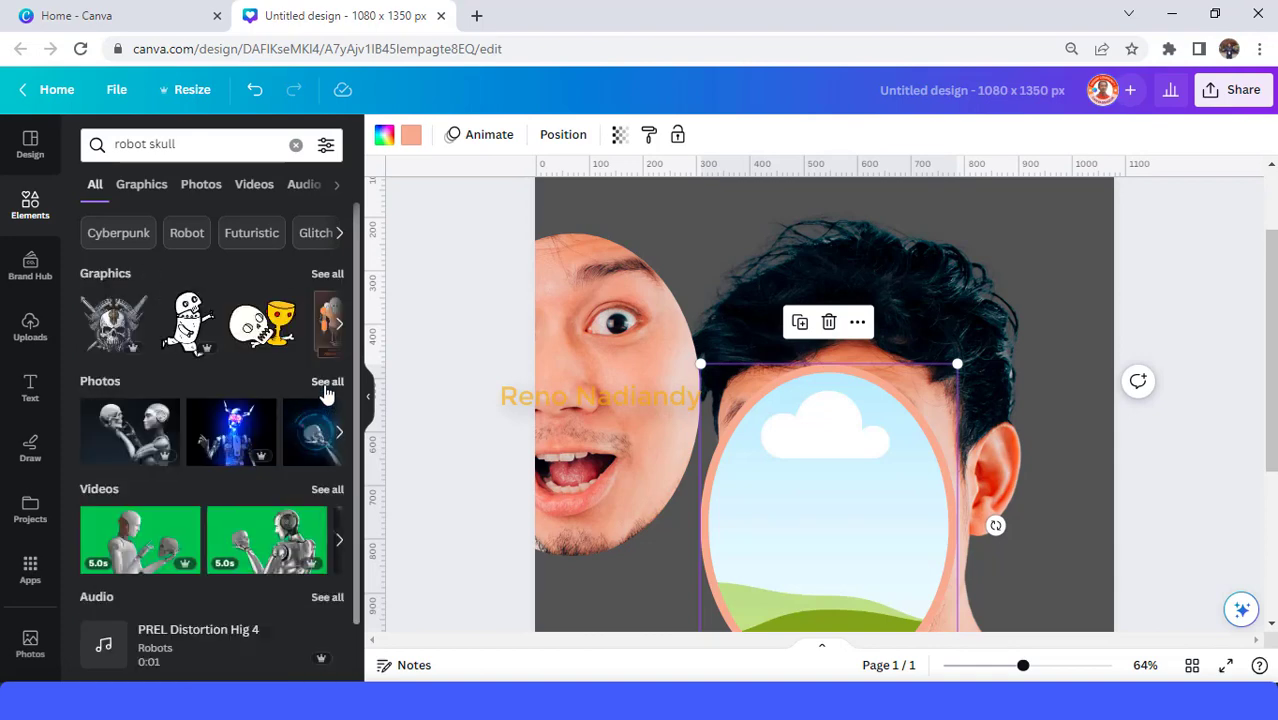
left_click(326, 382)
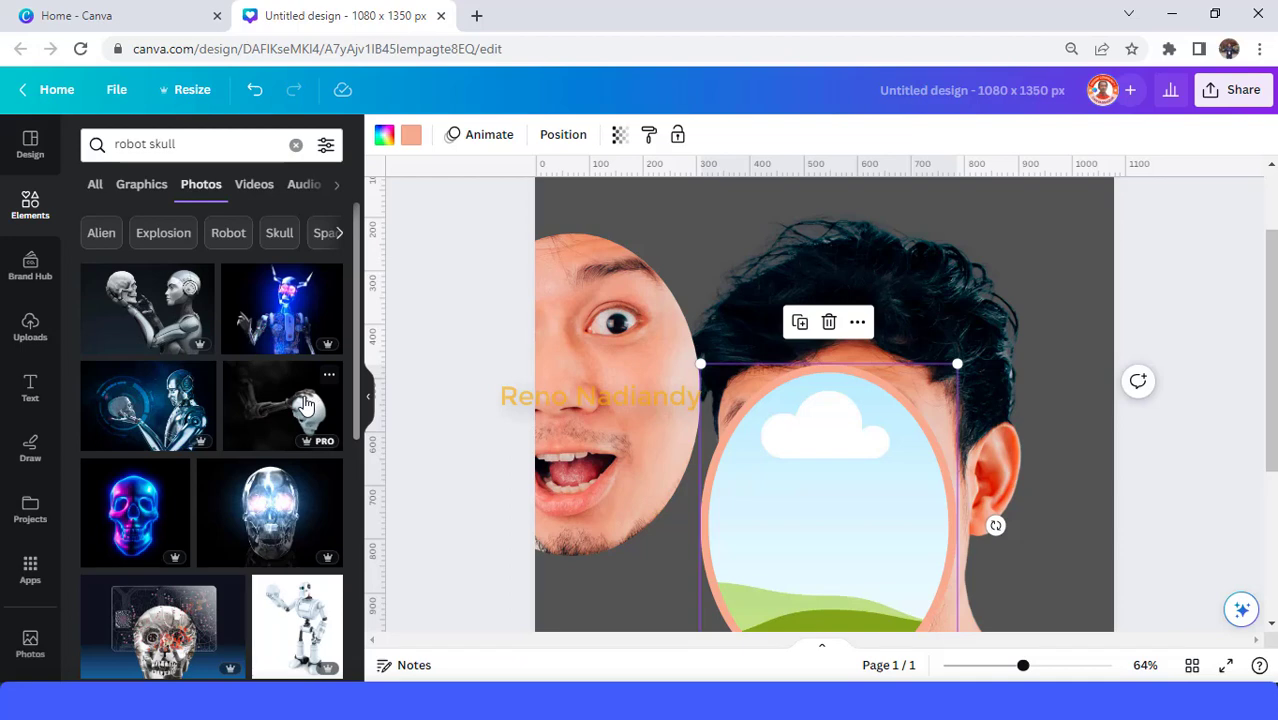
scroll(305, 405, "down", 1)
scroll(300, 420, "down", 1)
scroll(250, 480, "down", 1)
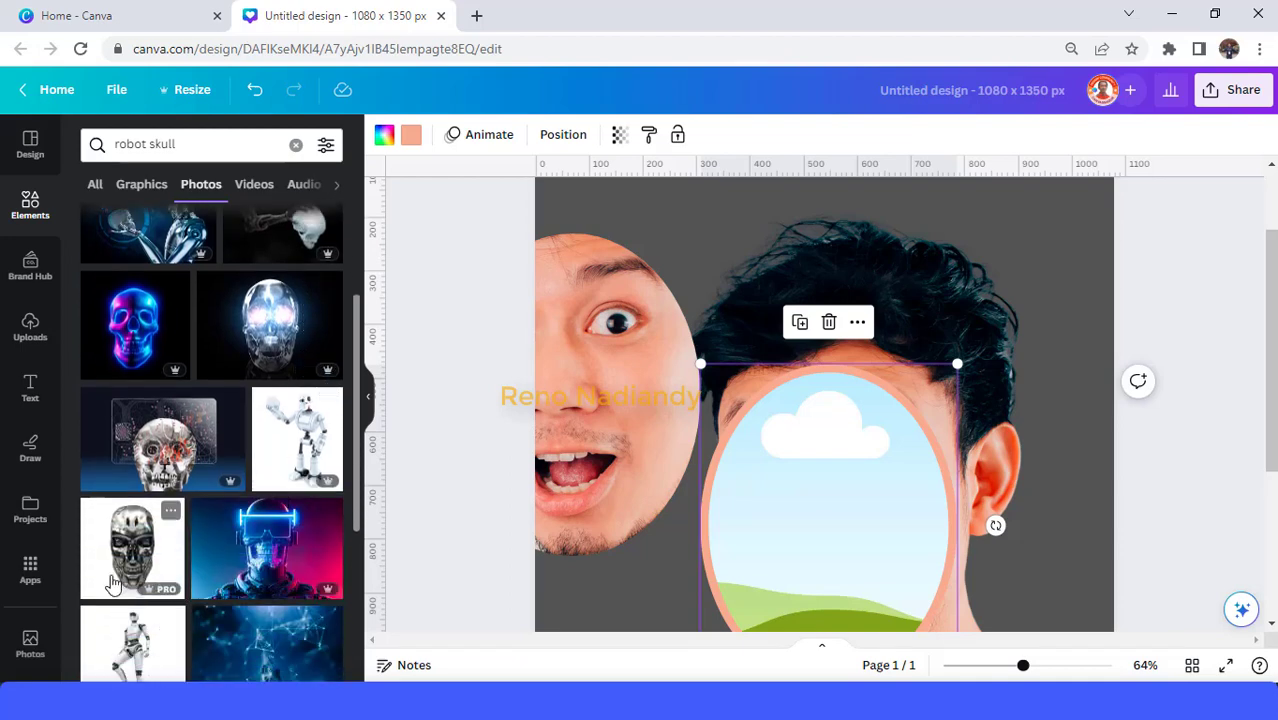
left_click(171, 511)
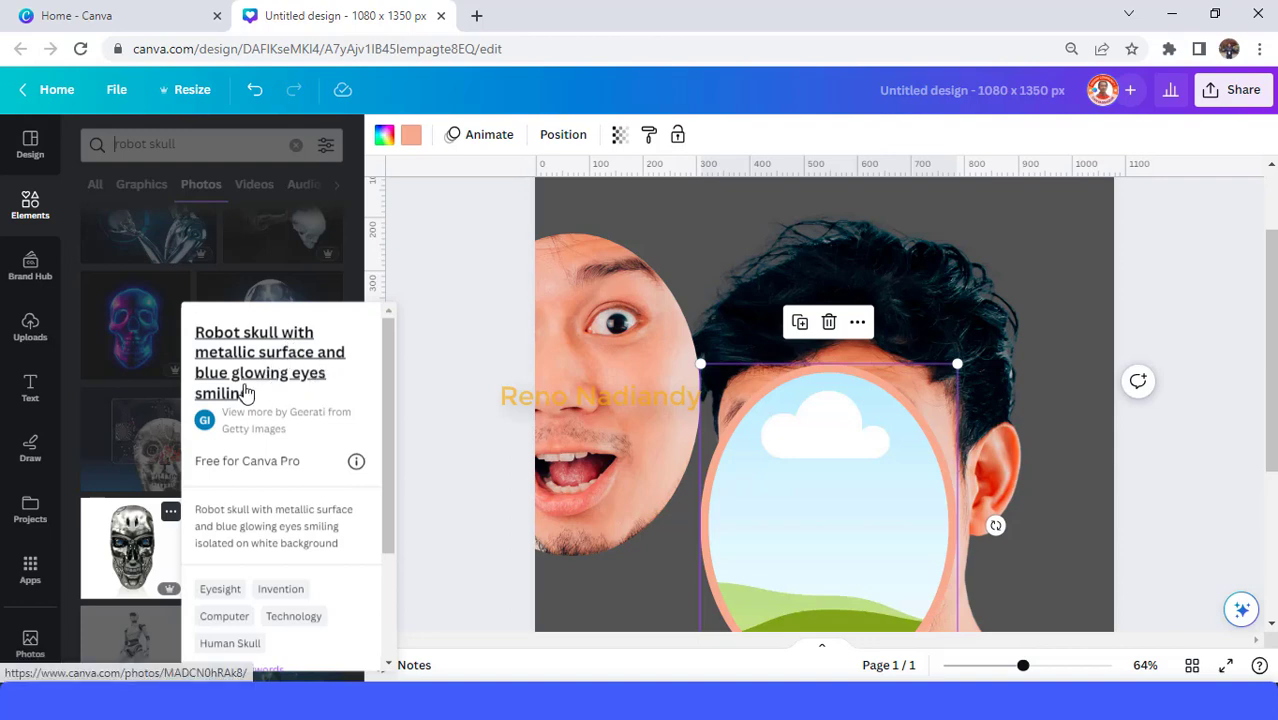
left_click(141, 558)
left_click(141, 550)
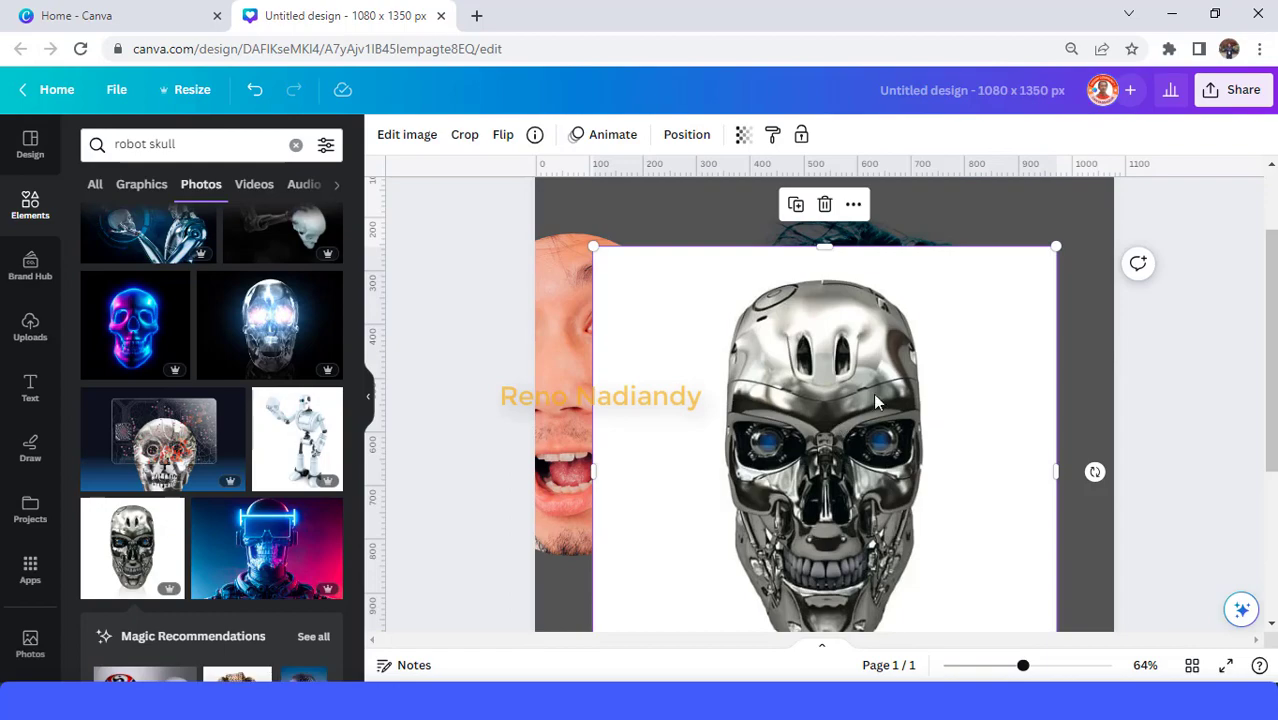
mouse_move(873, 393)
left_mouse_down()
mouse_move(878, 481)
mouse_move(903, 480)
left_mouse_up()
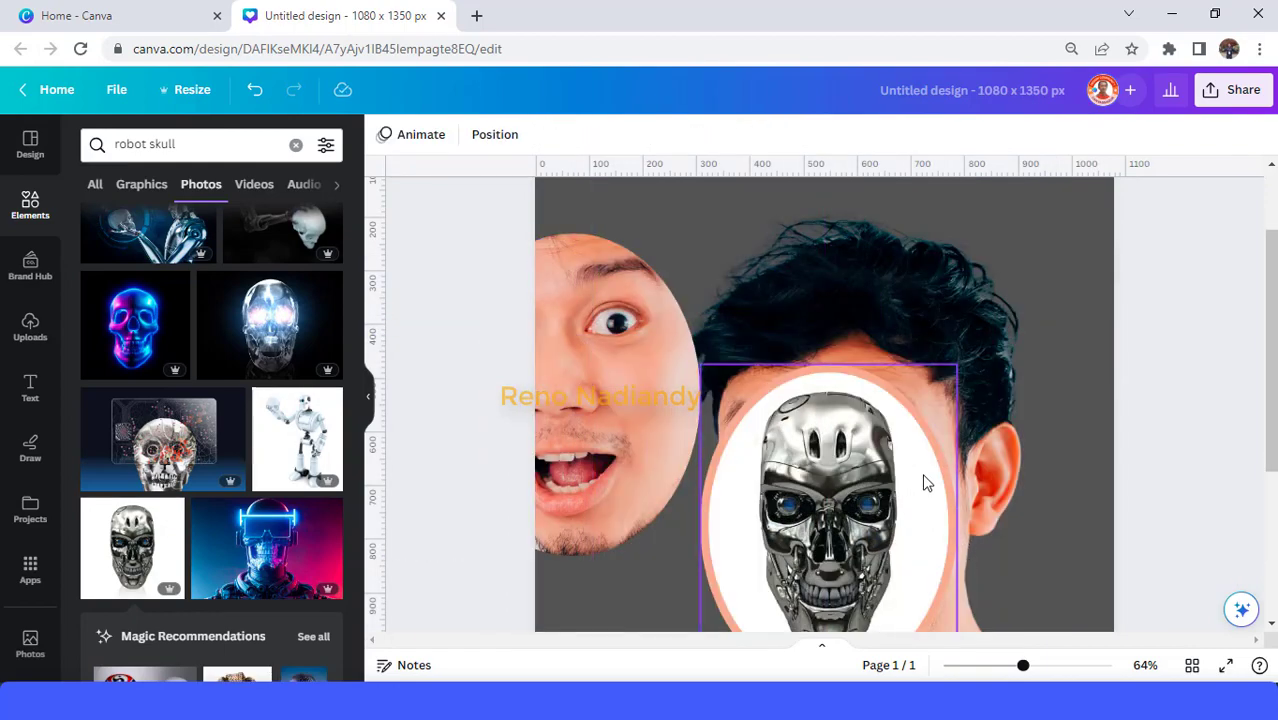
- Enlarge and lower the framed robot skull until its face fills the oval cut-out
double_click(874, 471)
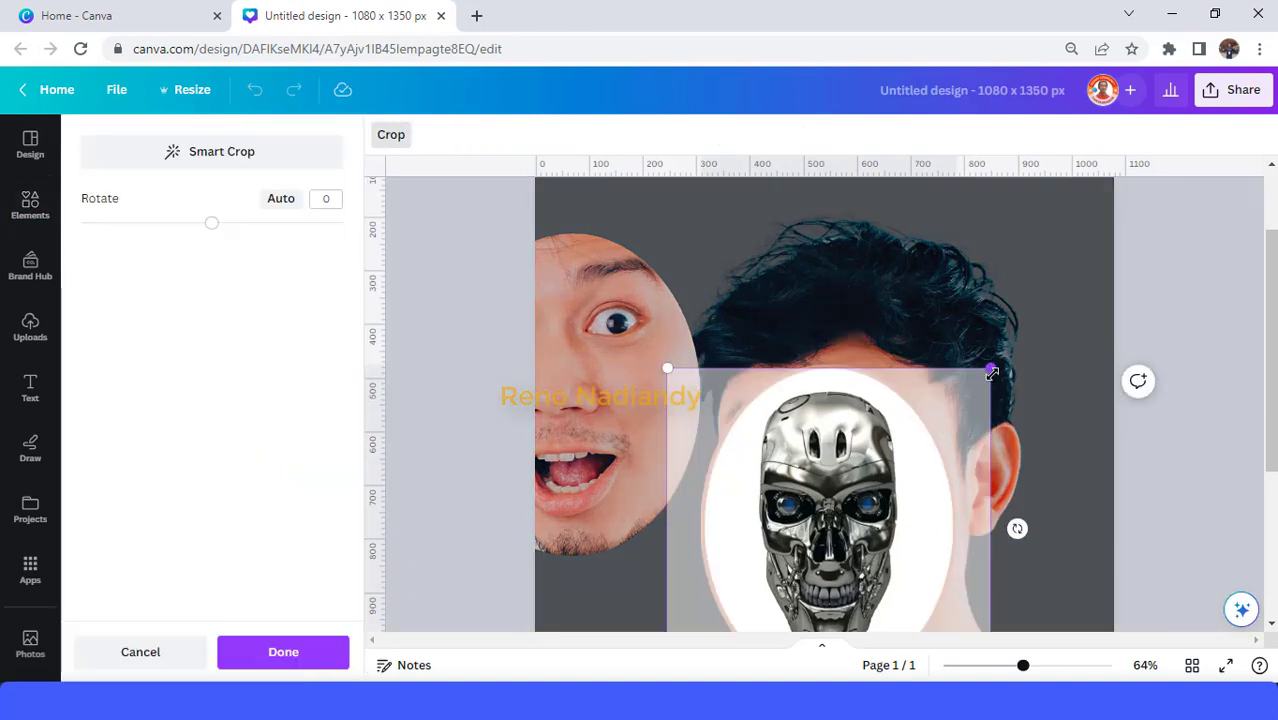
mouse_move(991, 372)
left_mouse_down()
mouse_move(1069, 325)
mouse_move(1163, 197)
left_mouse_up()
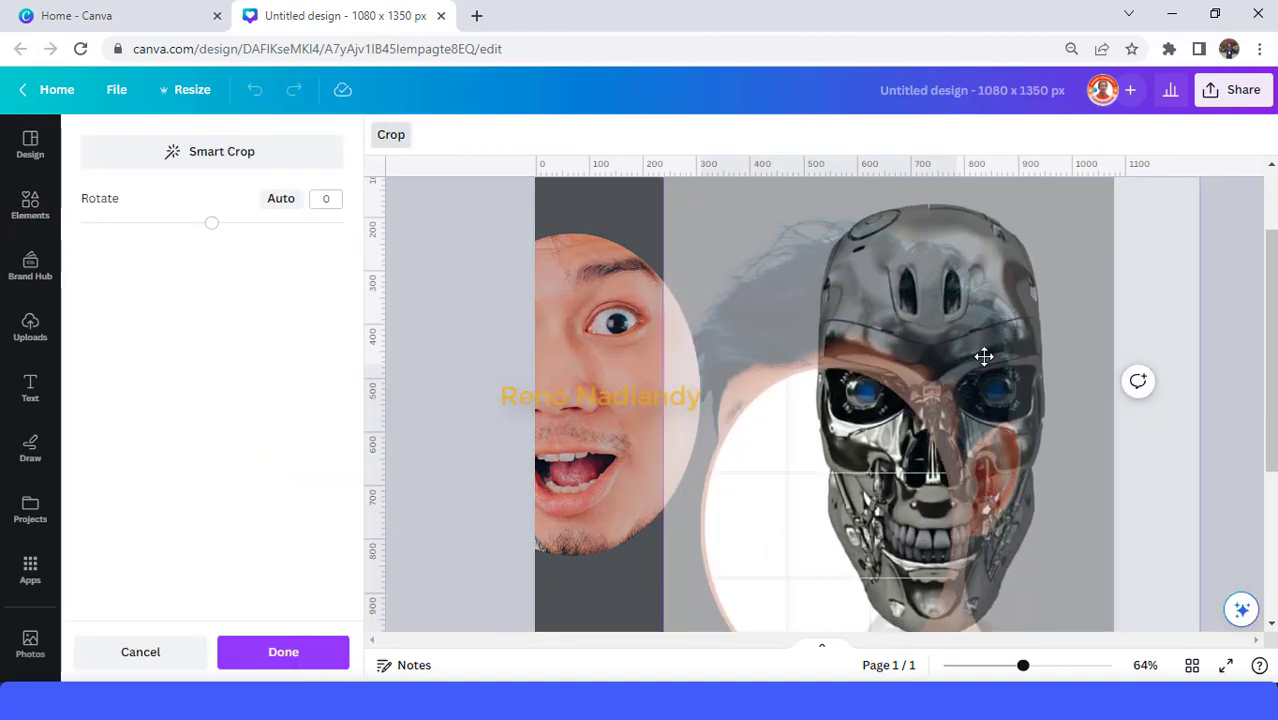
left_click_drag(984, 356, 978, 478)
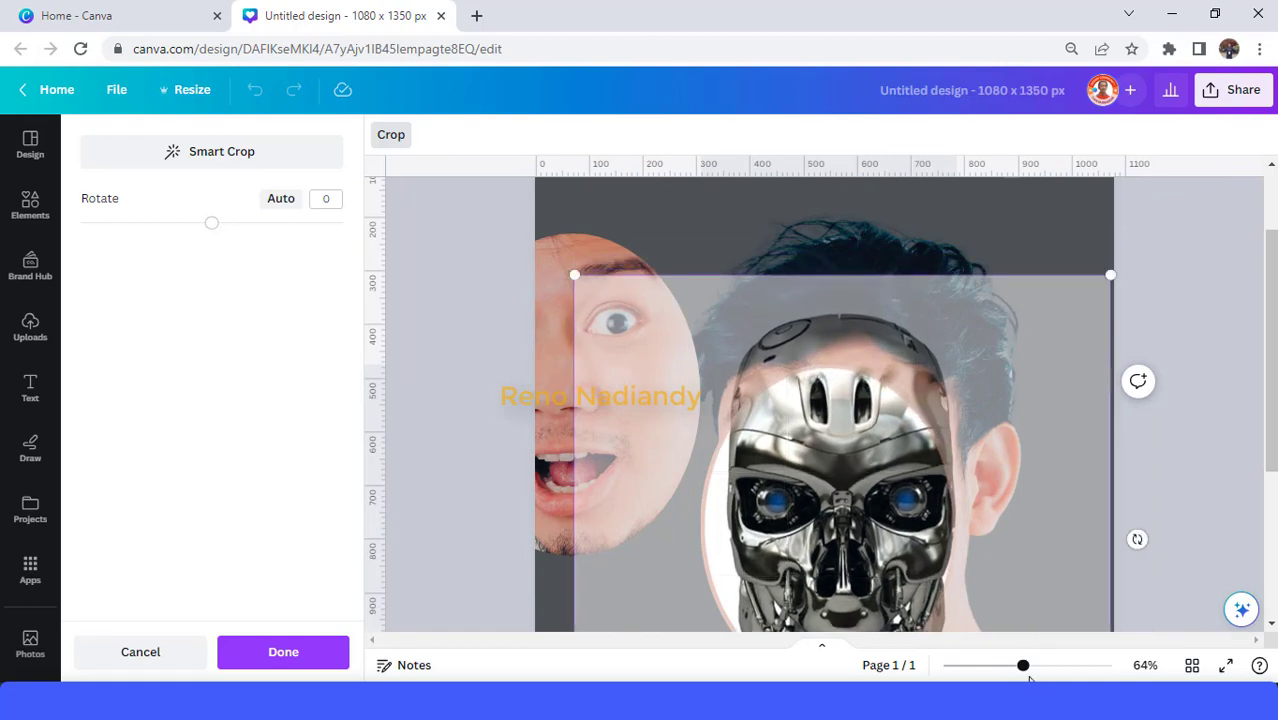
left_click_drag(1017, 672, 1009, 672)
scroll(990, 575, "down", 1)
scroll(986, 560, "down", 2)
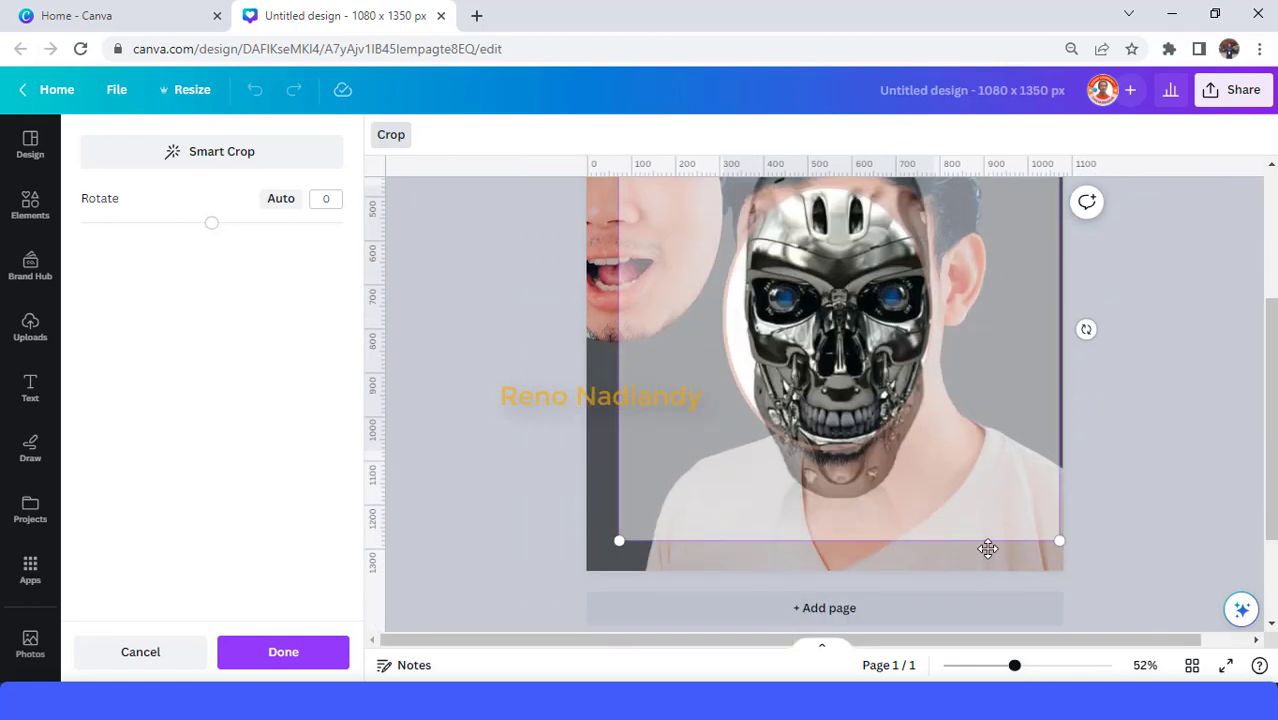
scroll(975, 530, "up", 1)
scroll(969, 520, "up", 1)
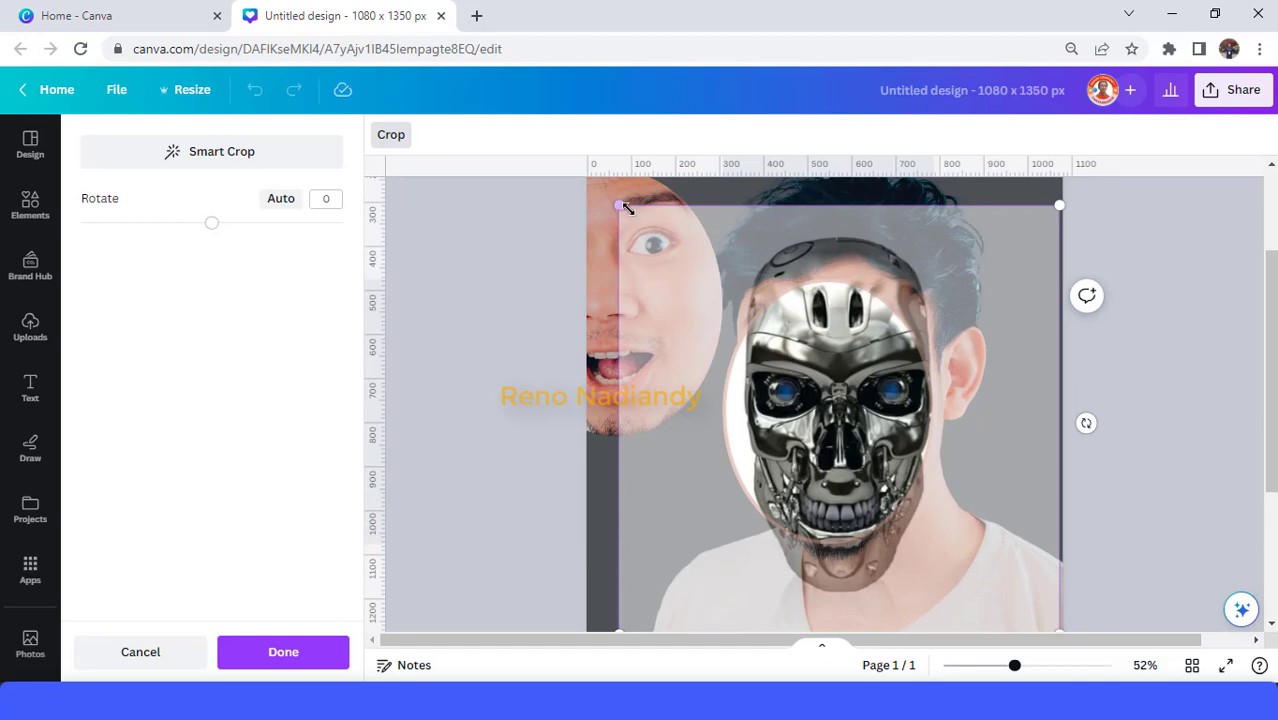
left_click_drag(620, 206, 638, 217)
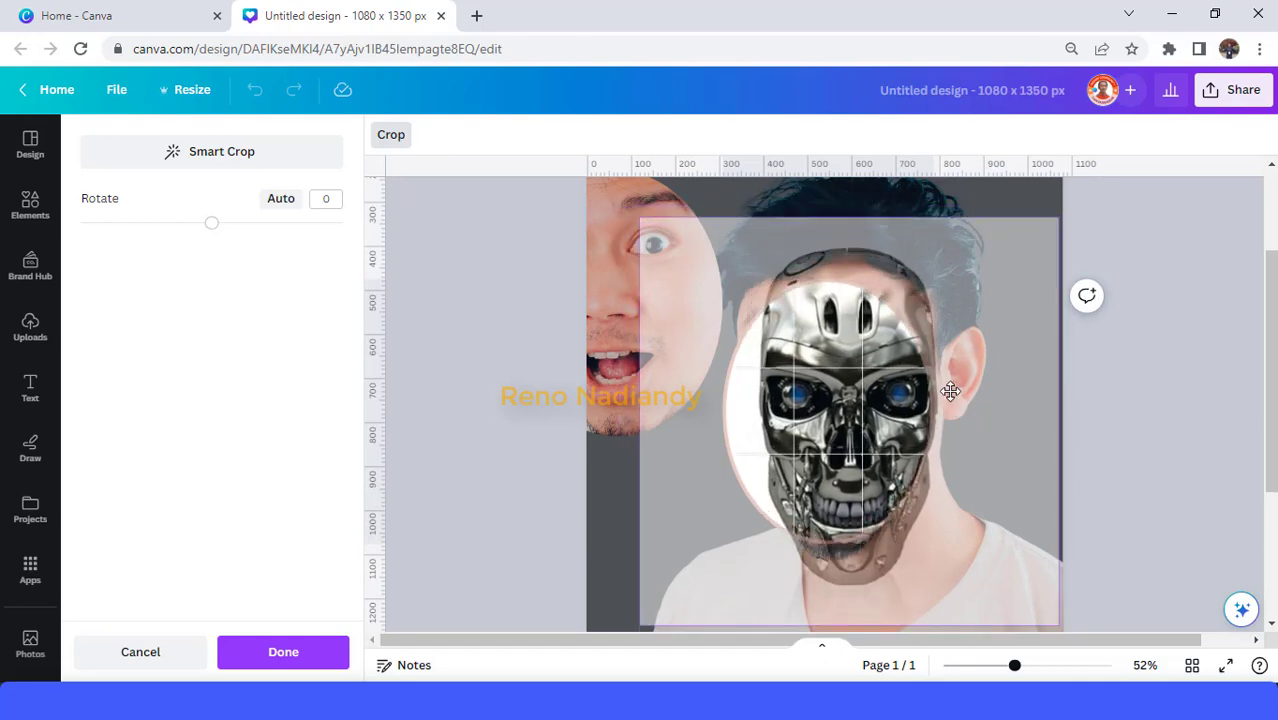
left_click_drag(949, 386, 951, 390)
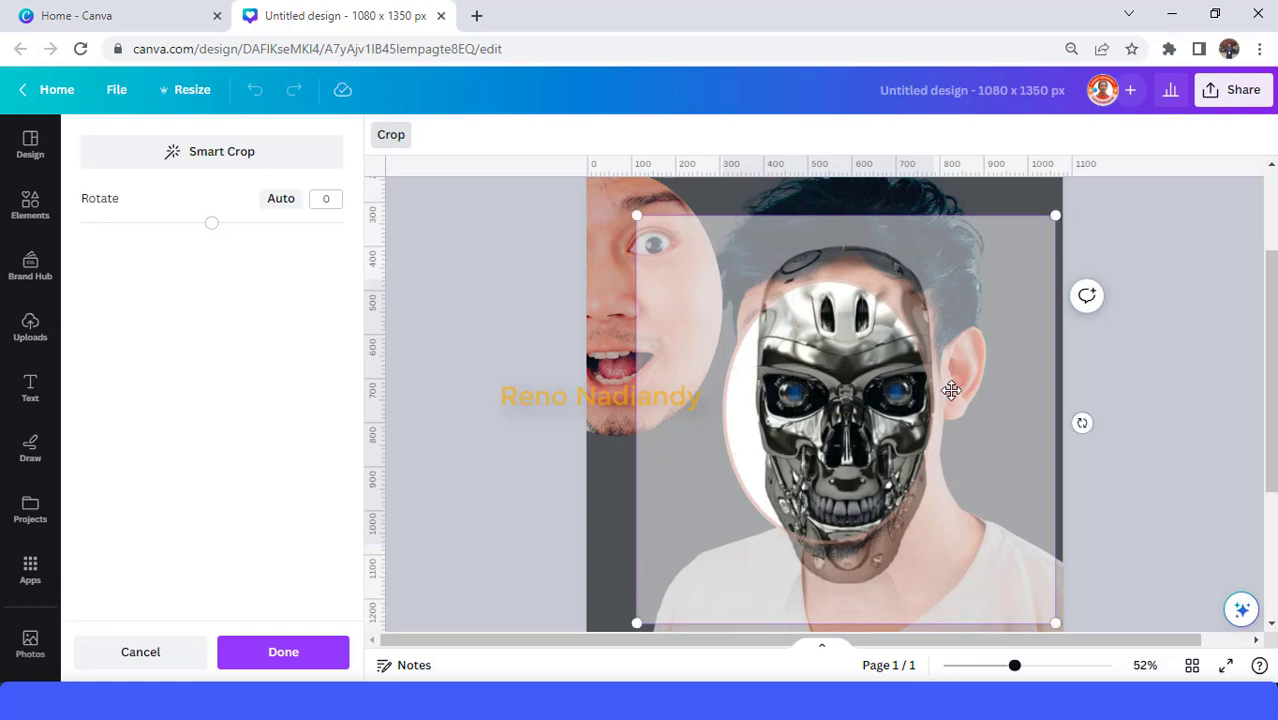
left_click(296, 656)
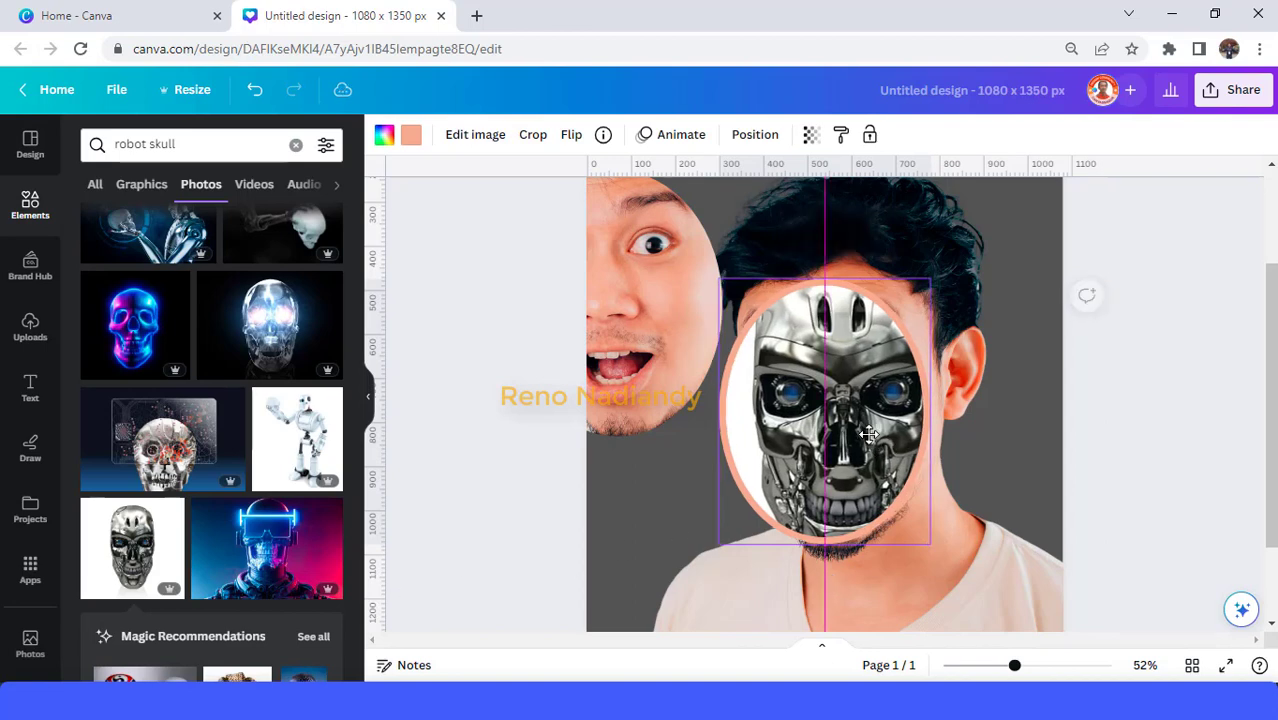
- Centre the skull oval, slide the face oval over its left side, then clear the search
left_click_drag(878, 442, 868, 434)
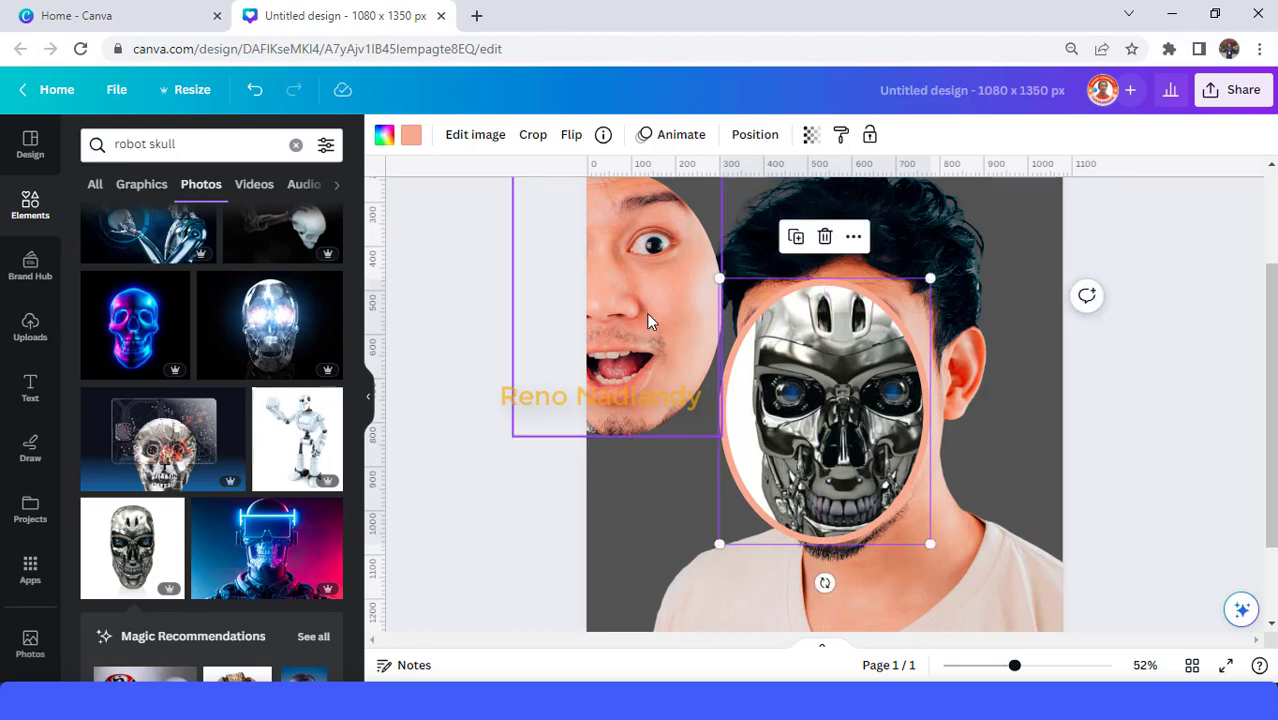
mouse_move(648, 318)
left_mouse_down()
mouse_move(762, 420)
mouse_move(789, 416)
mouse_move(787, 442)
left_mouse_up()
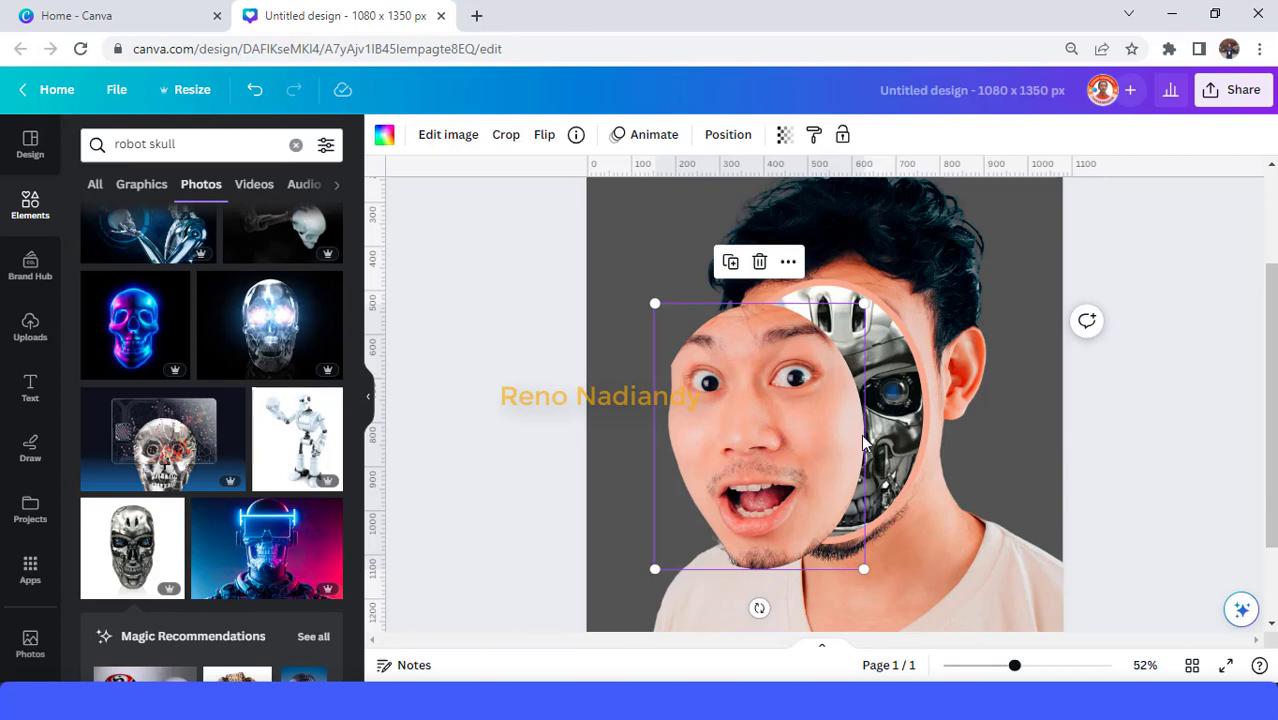
left_click(614, 241)
scroll(244, 343, "up", 2)
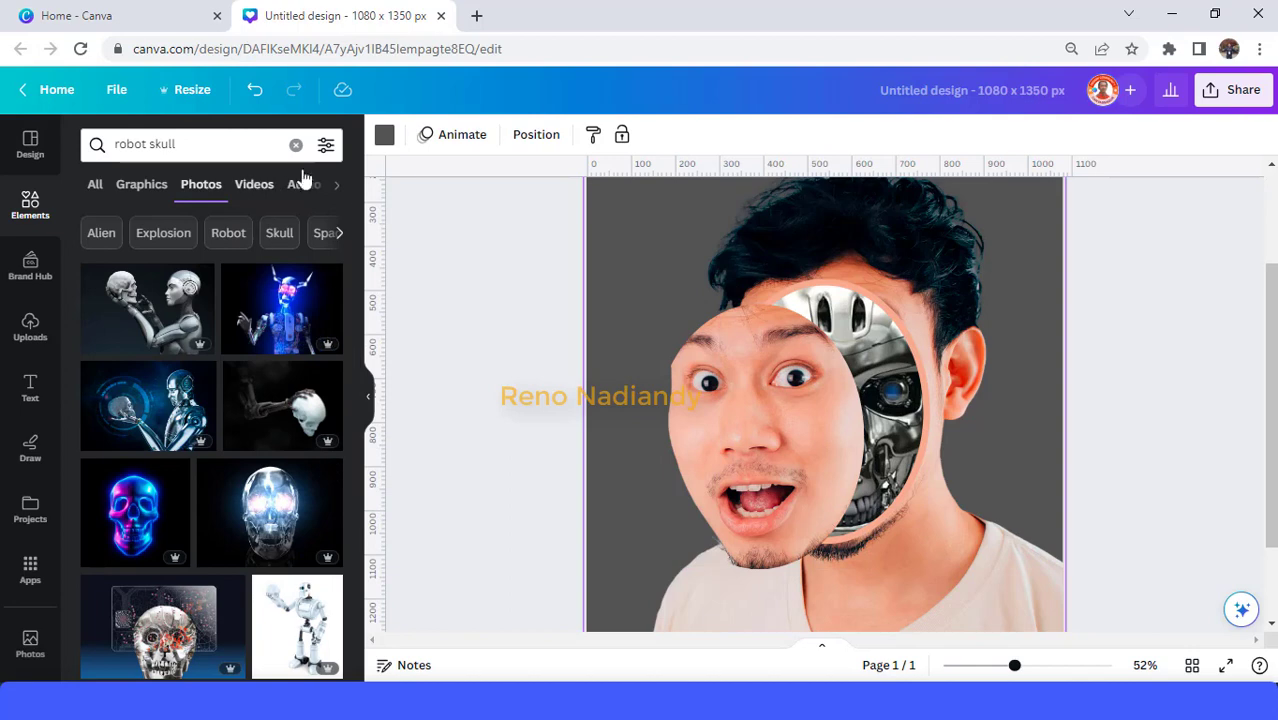
left_click(296, 144)
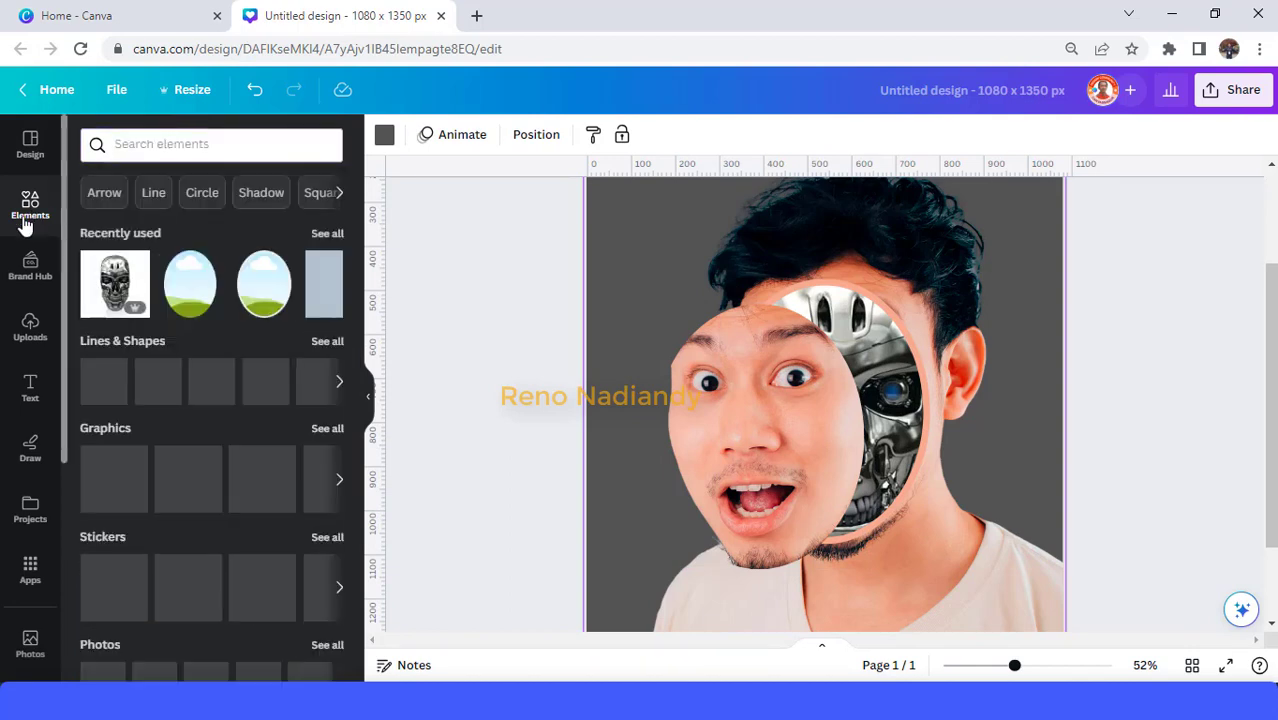
- Use the blue AI-head photo from the 'ai background' photo results as the page background
left_click(175, 146)
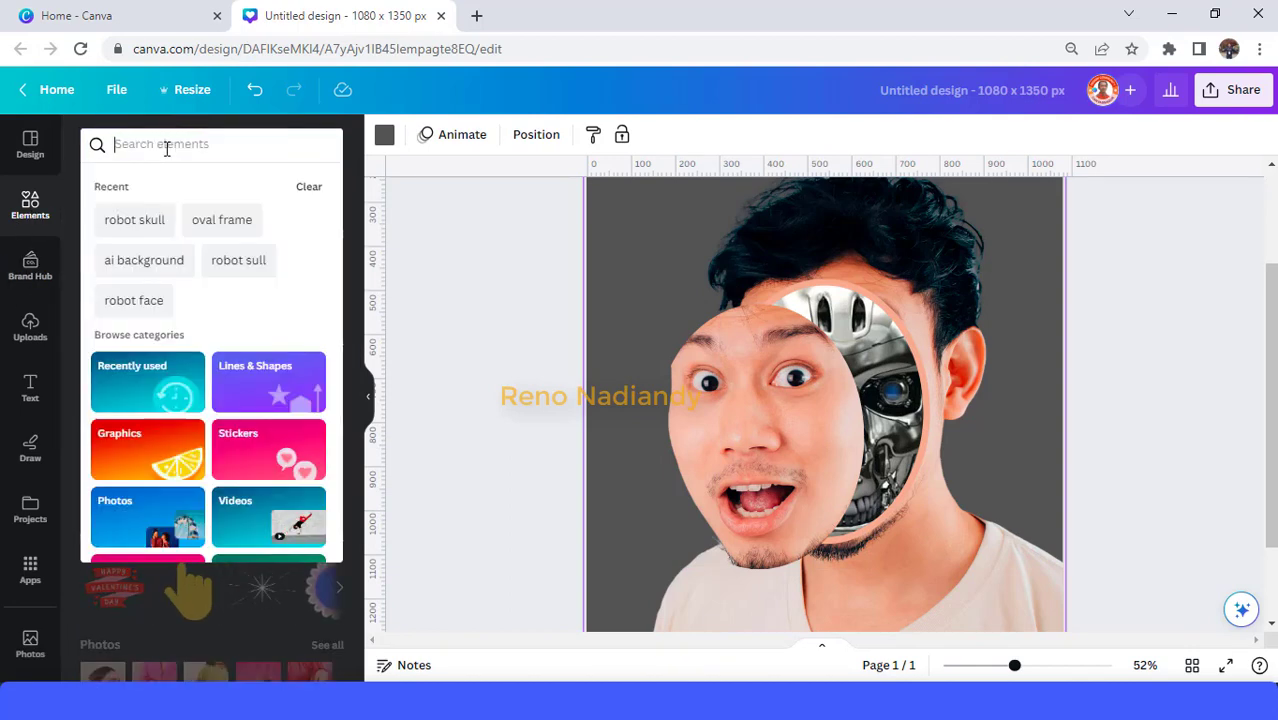
left_click(145, 262)
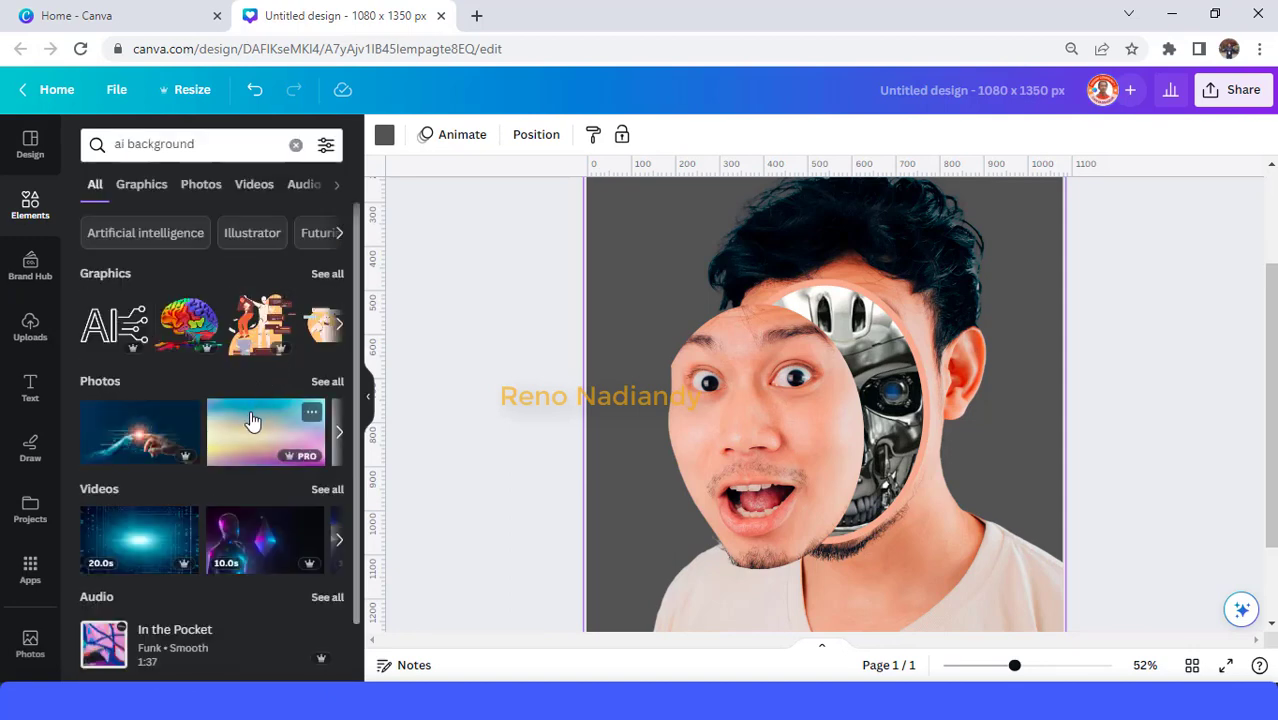
scroll(262, 479, "down", 1)
left_click(330, 314)
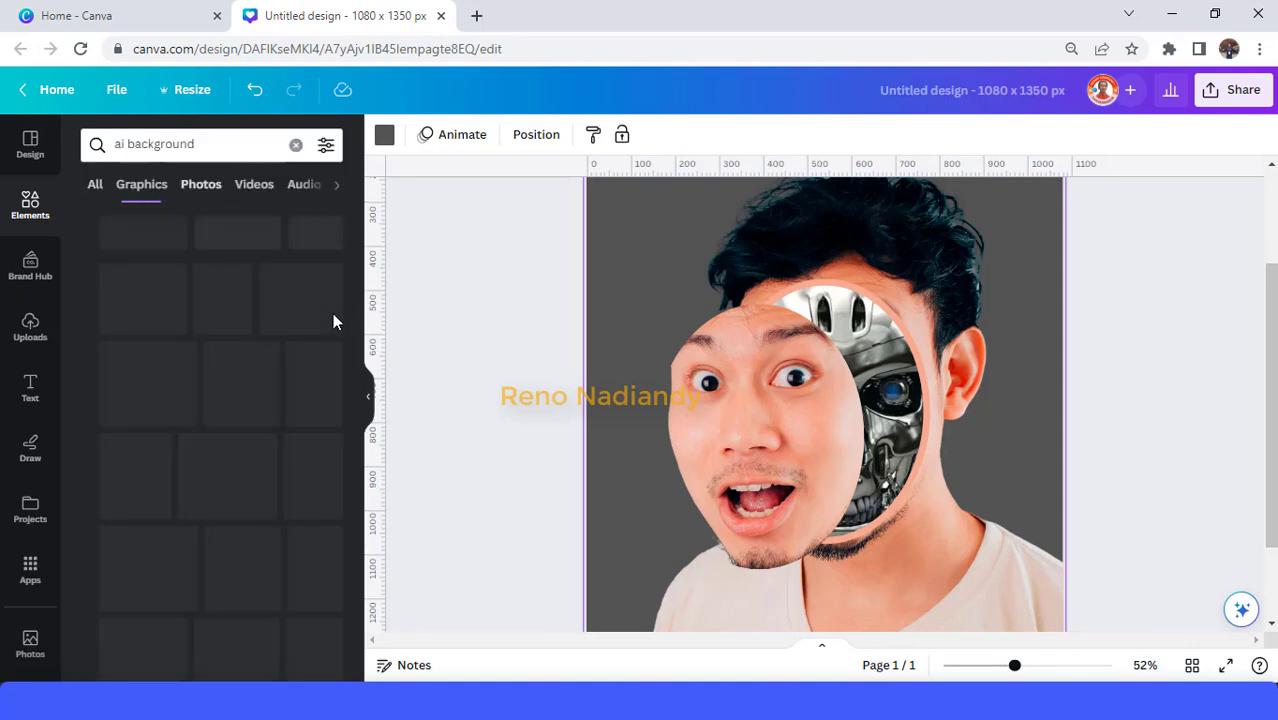
scroll(298, 396, "down", 1)
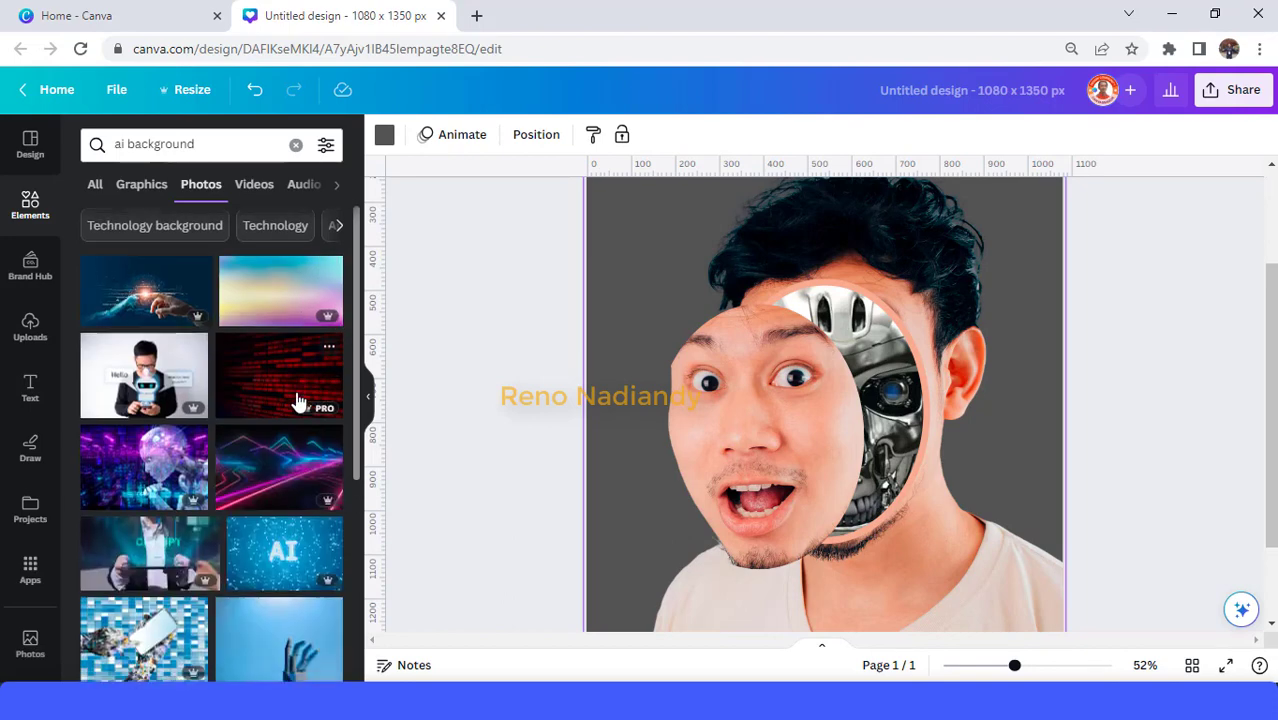
scroll(297, 400, "down", 2)
scroll(150, 385, "down", 1)
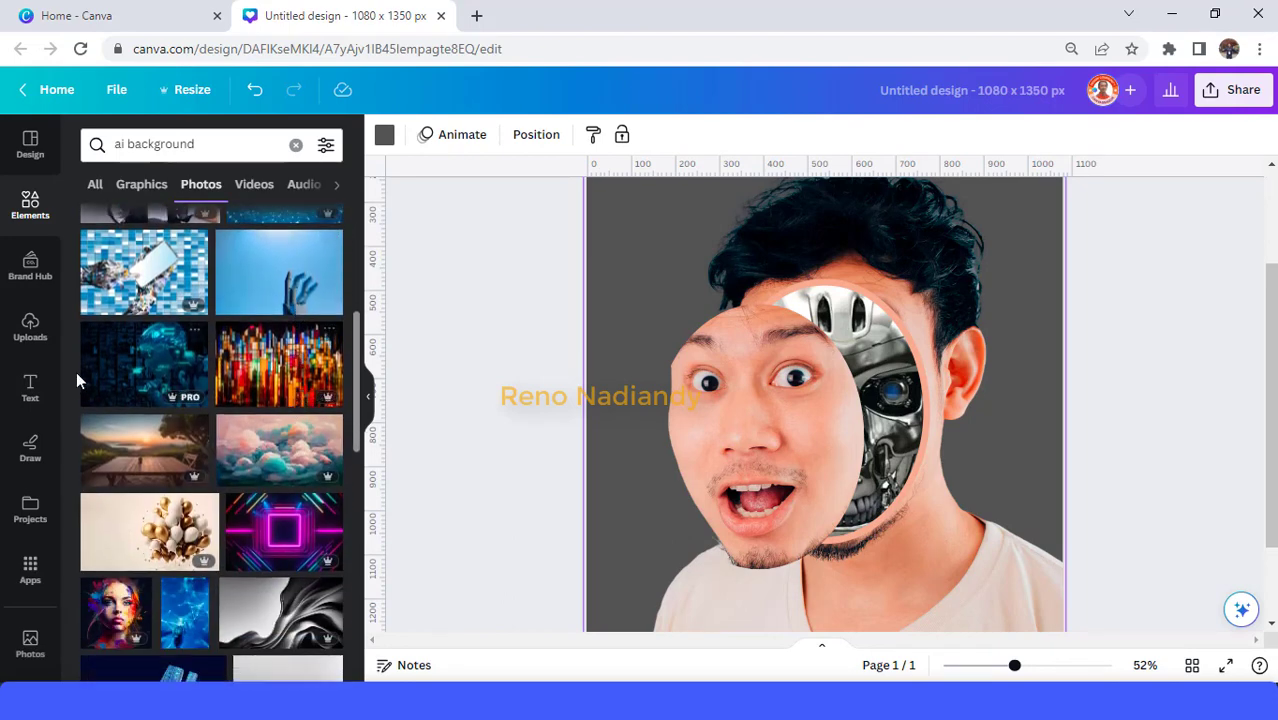
left_click(142, 381)
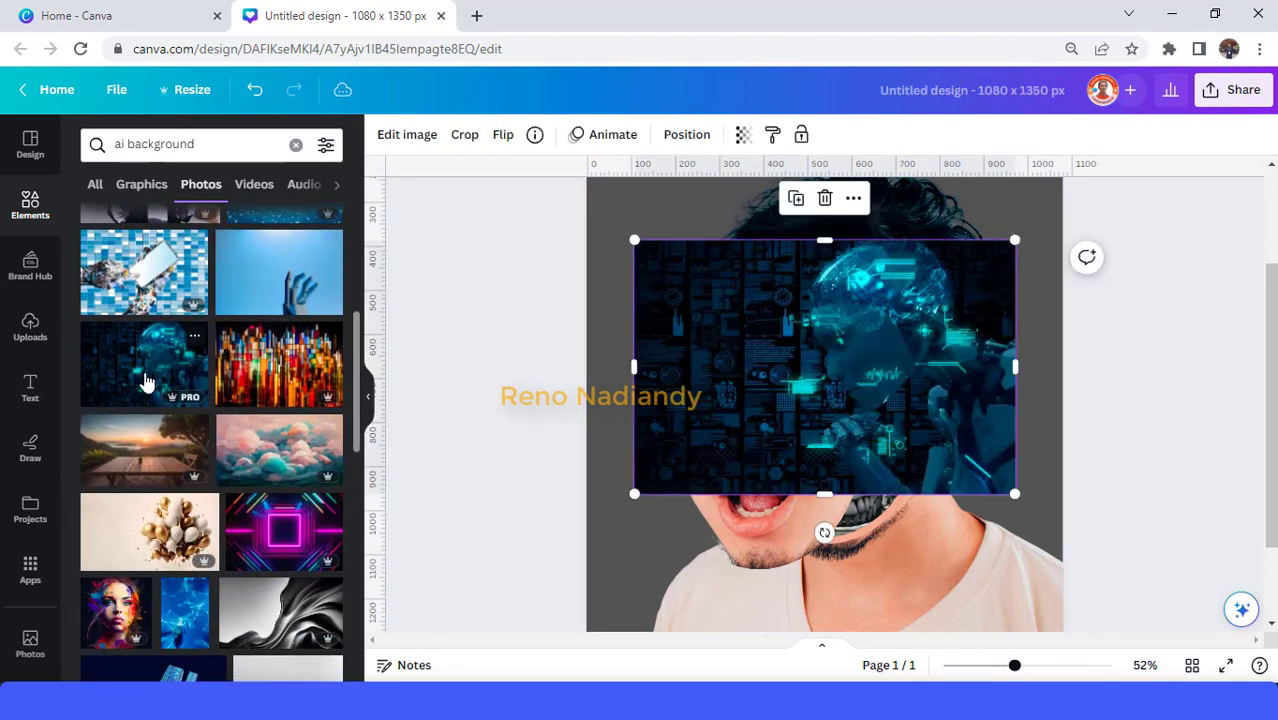
right_click(898, 378)
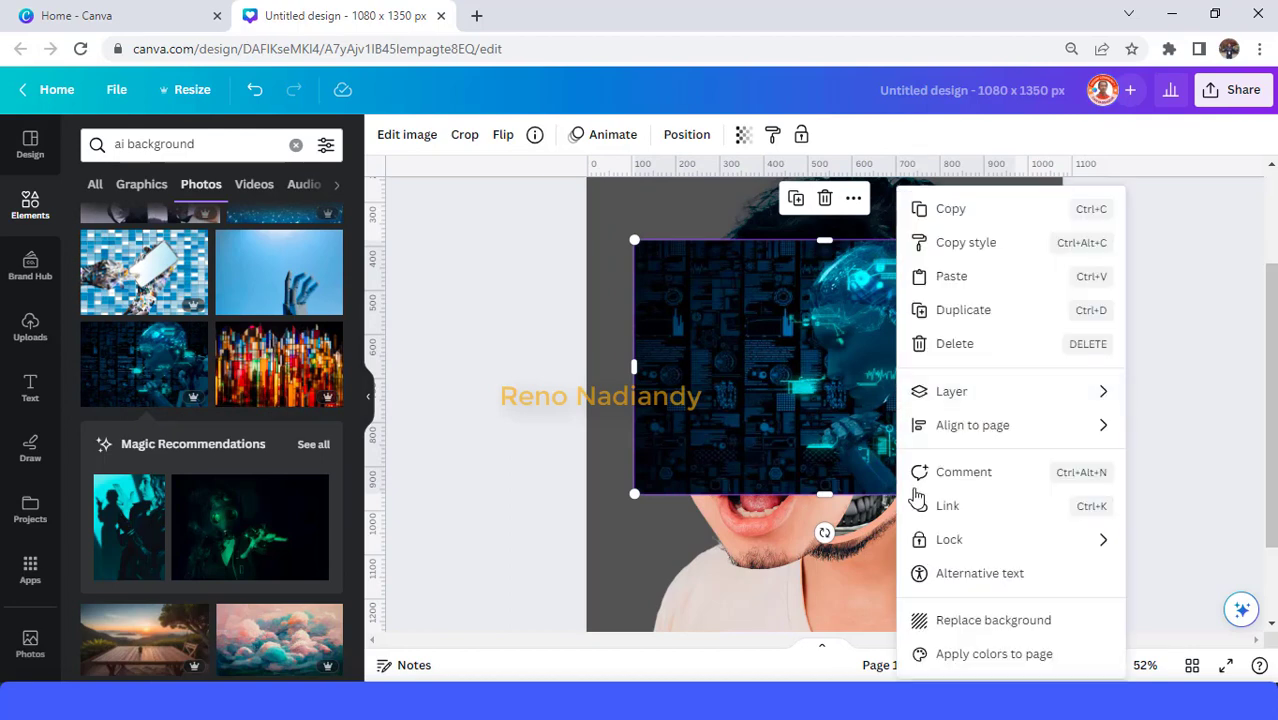
left_click(978, 626)
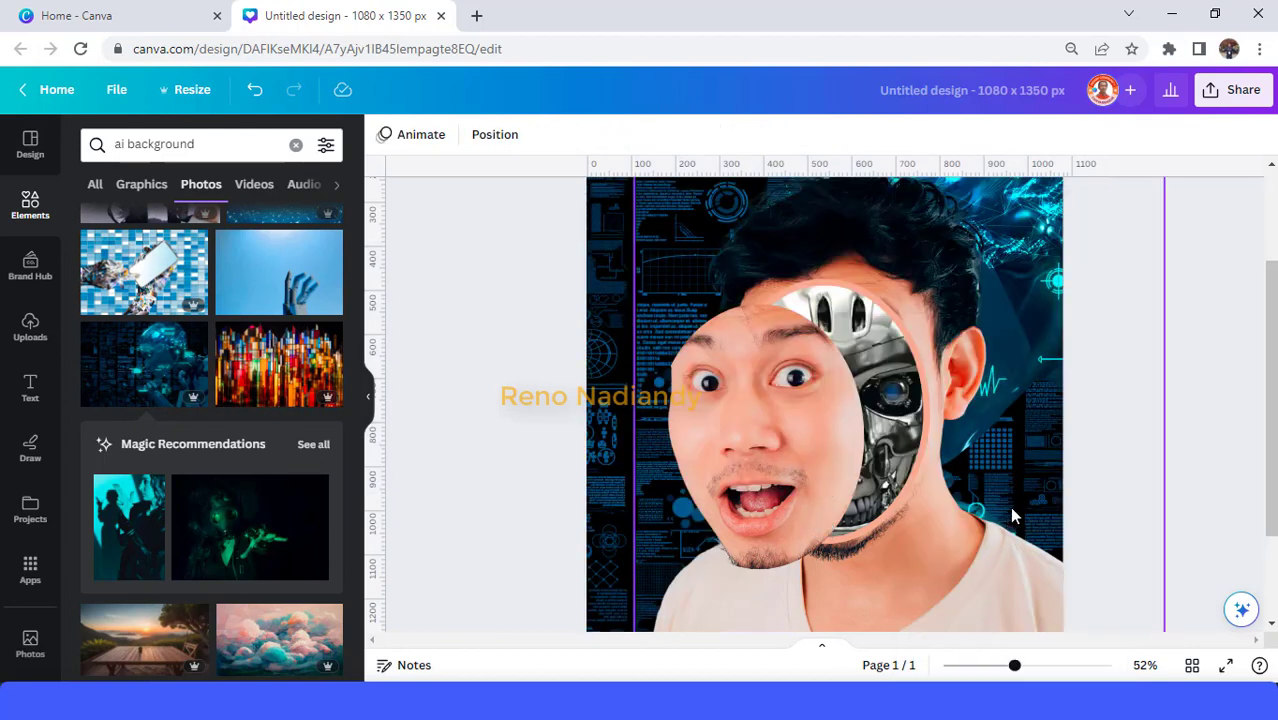
- Crop-shift the background photo left so its glowing AI head sits behind the man, then zoom to 44%
left_click(997, 668)
left_click(724, 203)
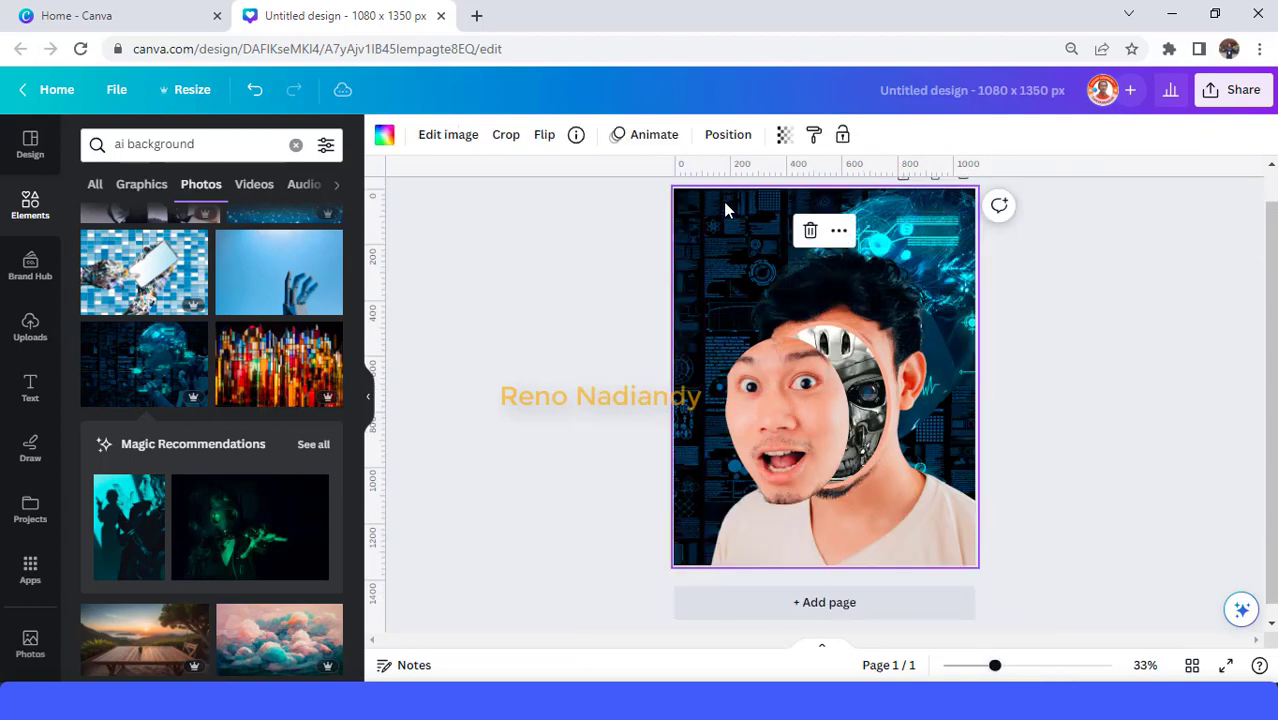
double_click(726, 207)
left_click_drag(1060, 432, 945, 430)
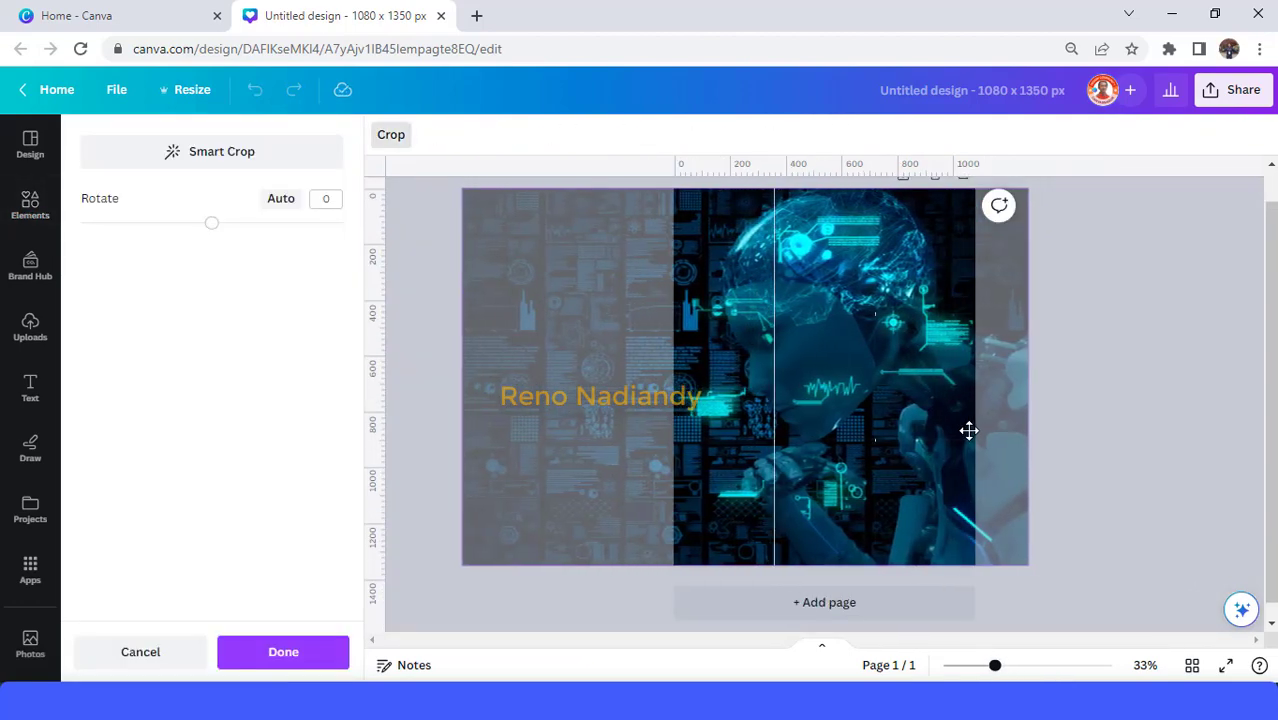
left_click(1100, 401)
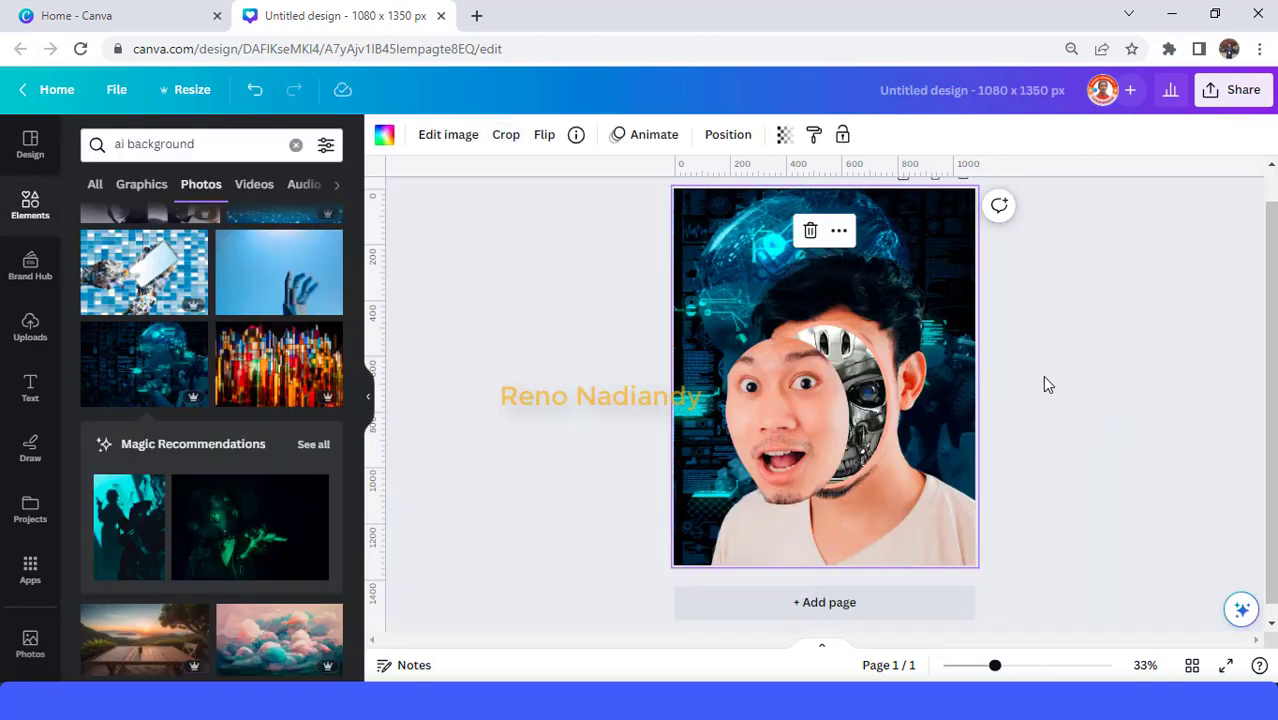
left_click(1056, 393)
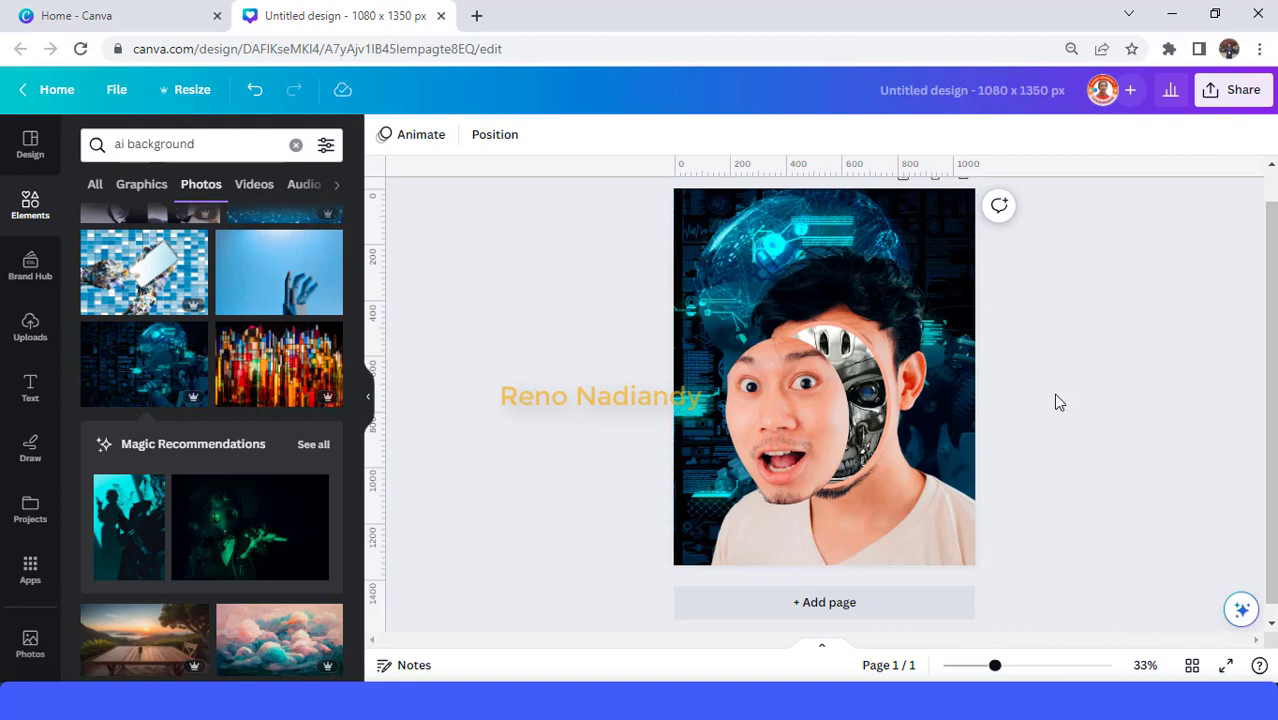
left_click_drag(996, 670, 1009, 672)
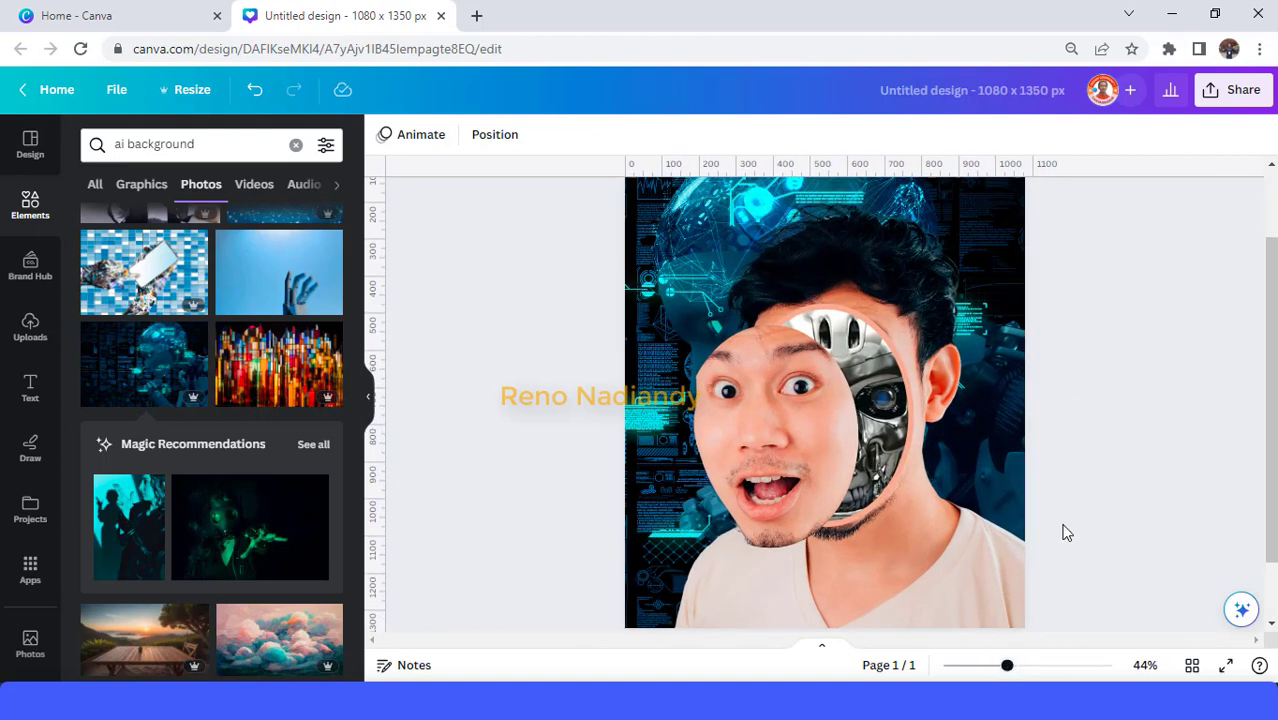